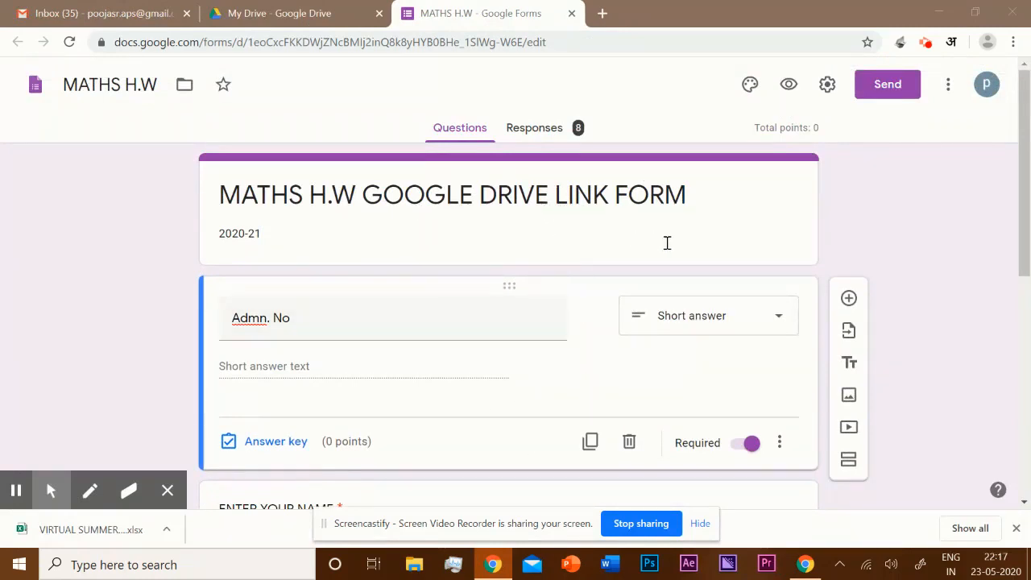
Look through the questions of the MATHS H.W form, from Admn. No to Google Drive Link
scroll(516, 315, down, 3)
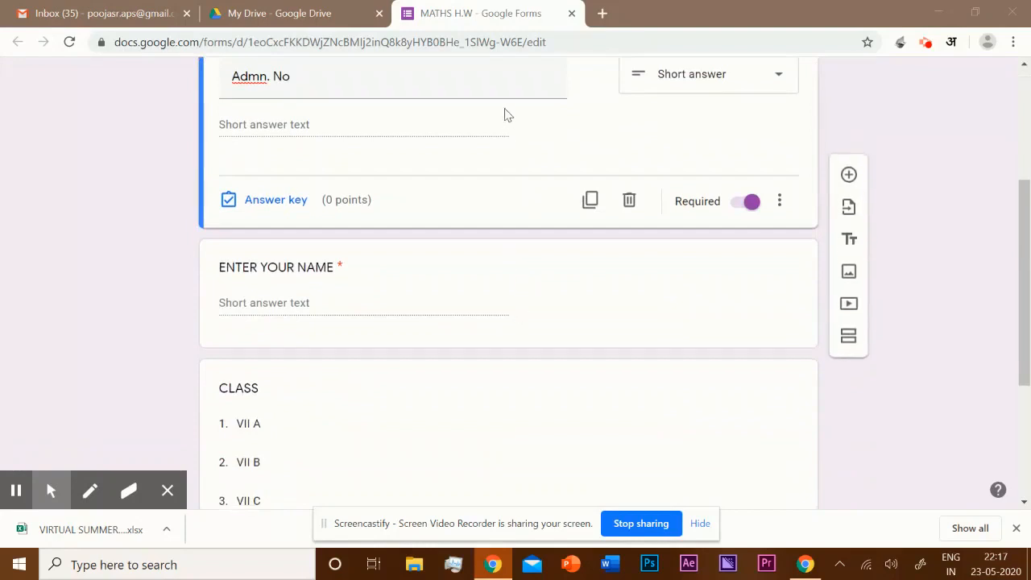
scroll(524, 322, down, 3)
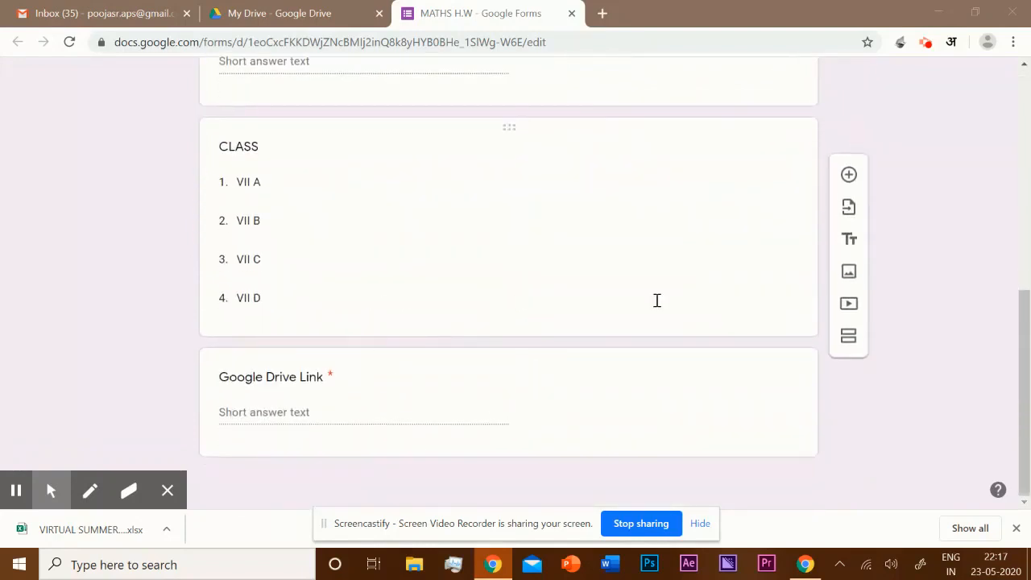
scroll(478, 311, up, 6)
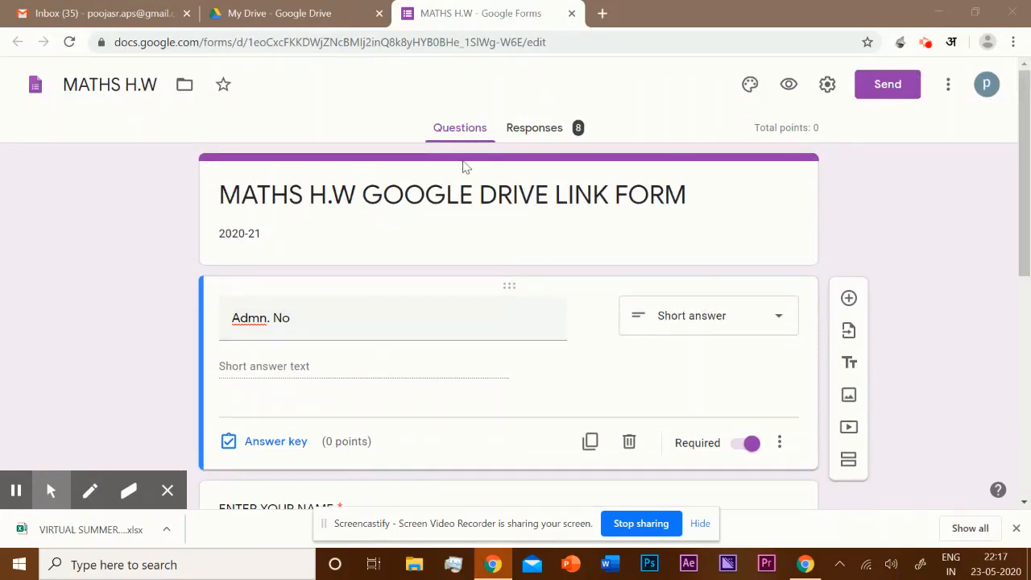
Review the summary of the form's responses, from the insights through to the Google Drive Link chart
click(538, 131)
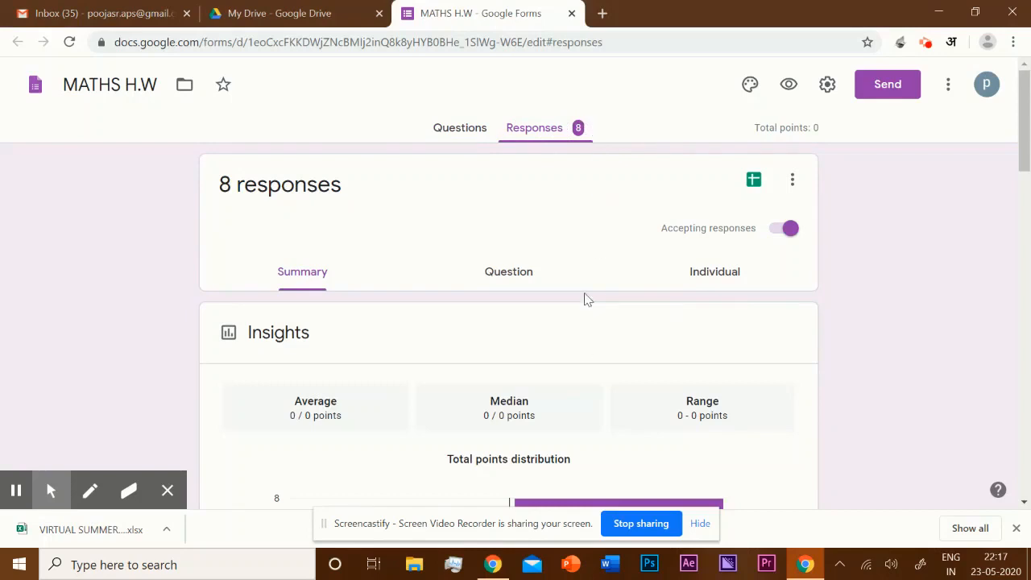
scroll(587, 298, down, 15)
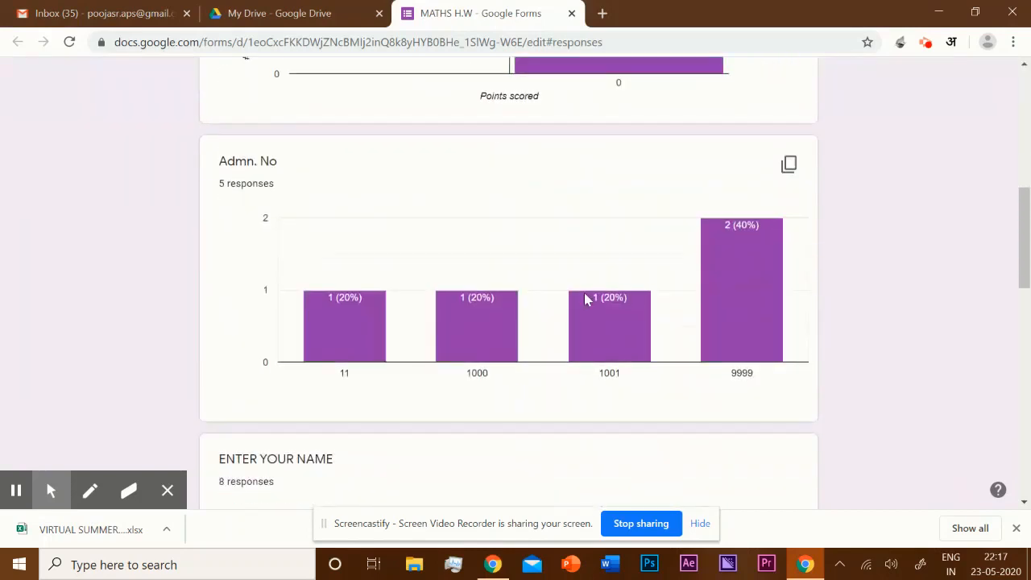
scroll(585, 297, down, 3)
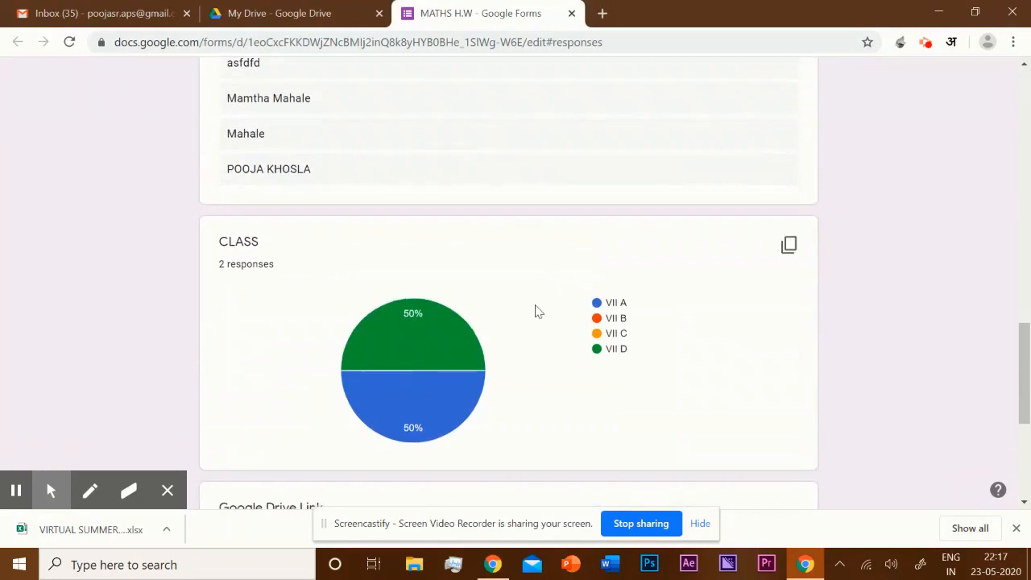
scroll(536, 310, down, 4)
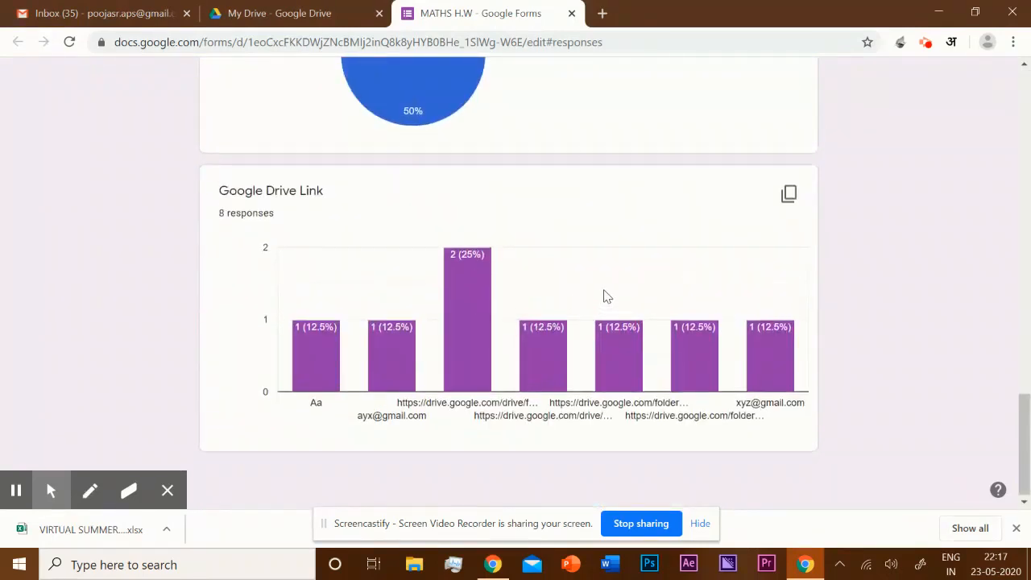
scroll(621, 286, up, 6)
scroll(408, 311, up, 5)
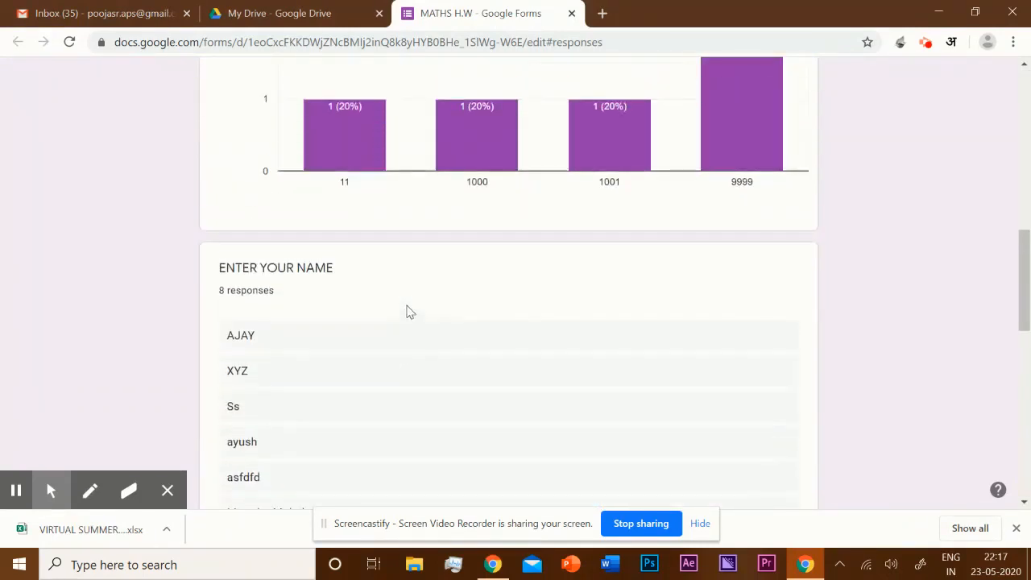
scroll(649, 295, up, 4)
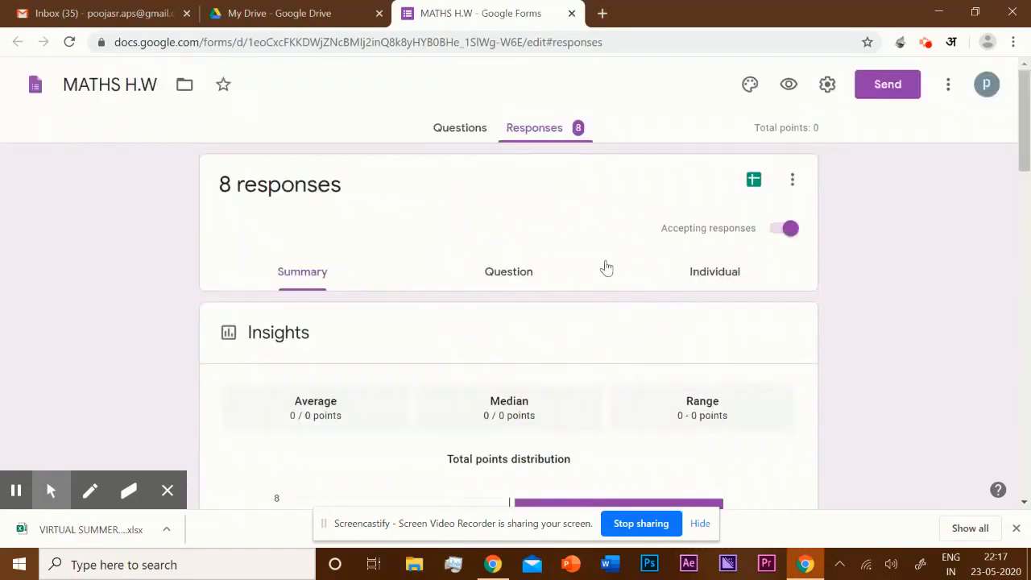
Open the form's responses in the linked spreadsheet
click(754, 180)
click(754, 182)
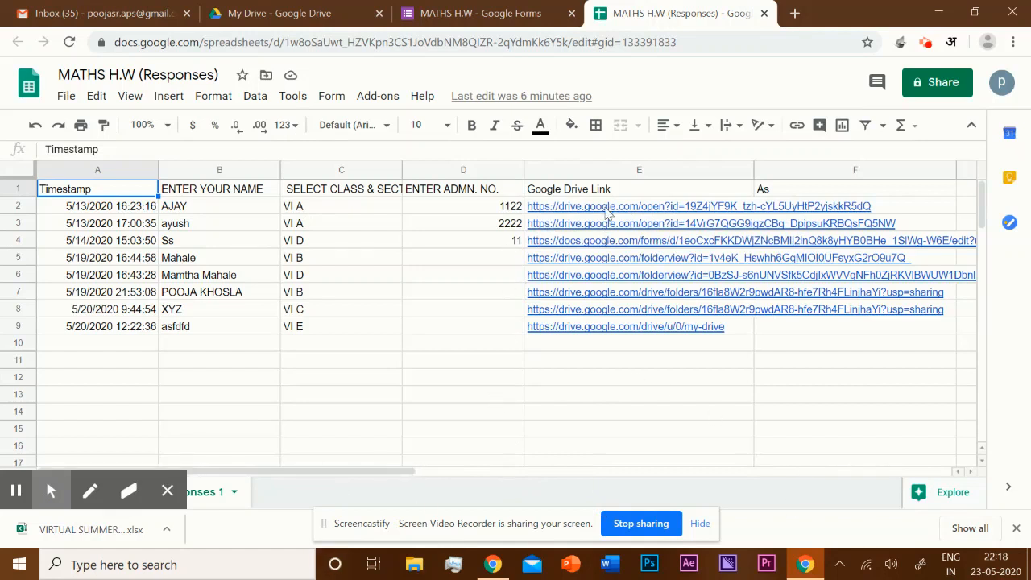
Check the submitted Google Drive links in rows 2 and 9, closing each linked page after viewing it
mouse_move(604, 211)
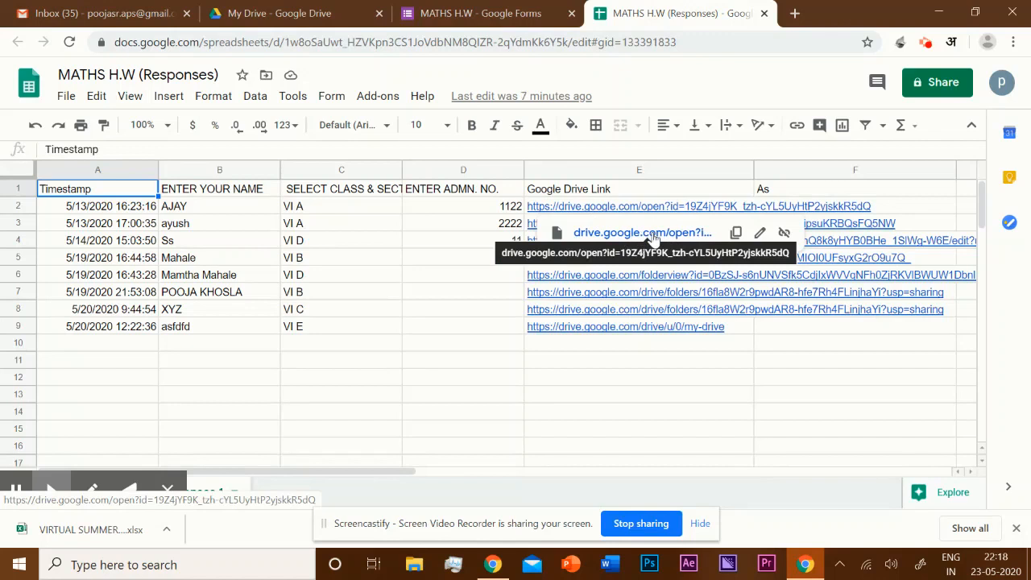
click(654, 235)
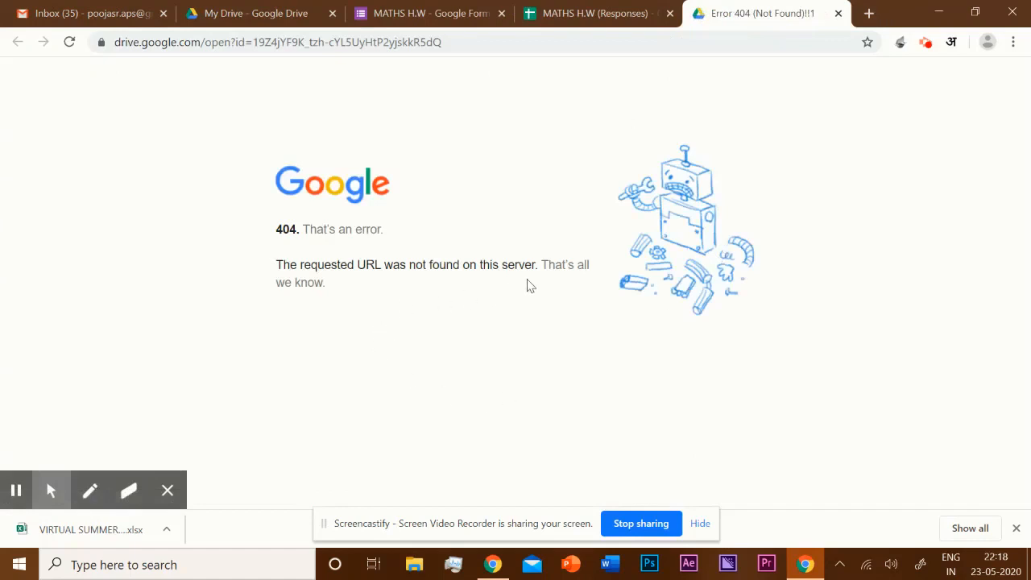
click(839, 14)
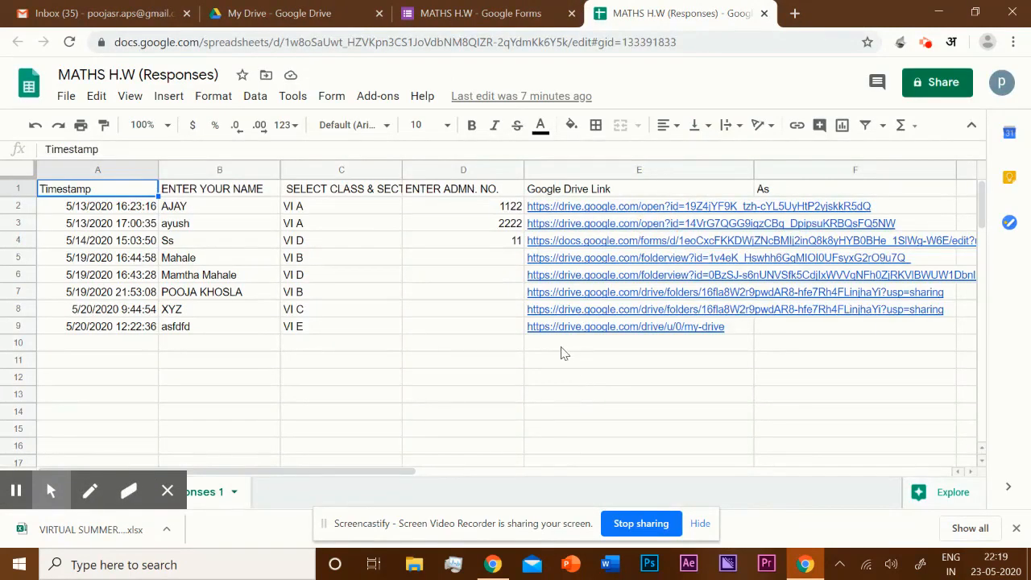
mouse_move(564, 337)
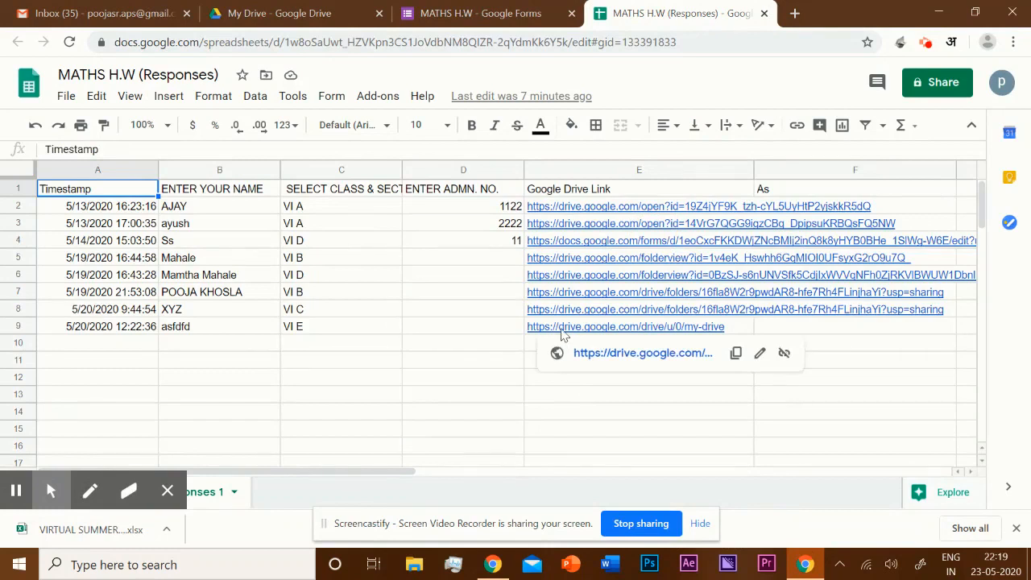
click(642, 355)
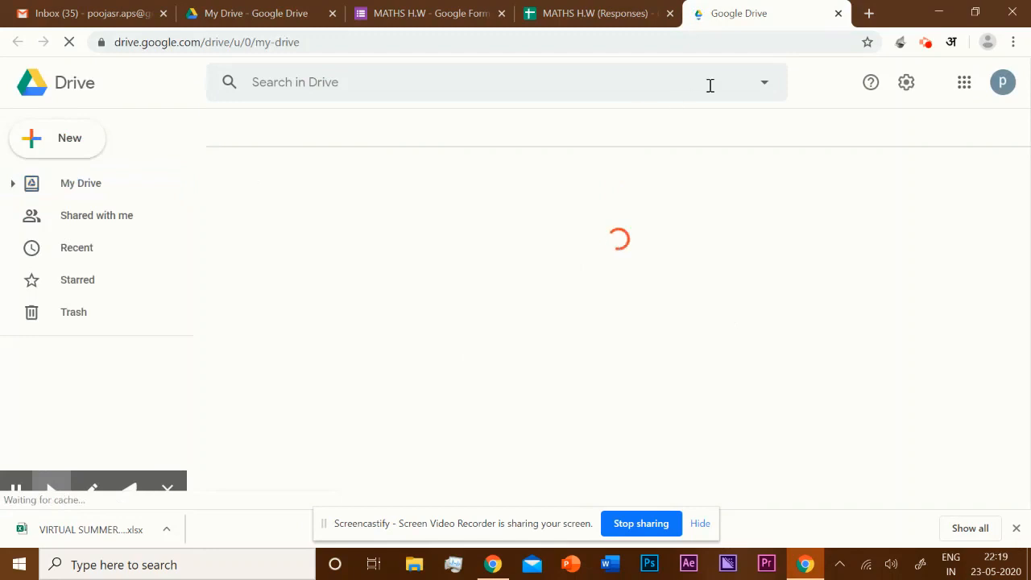
click(838, 13)
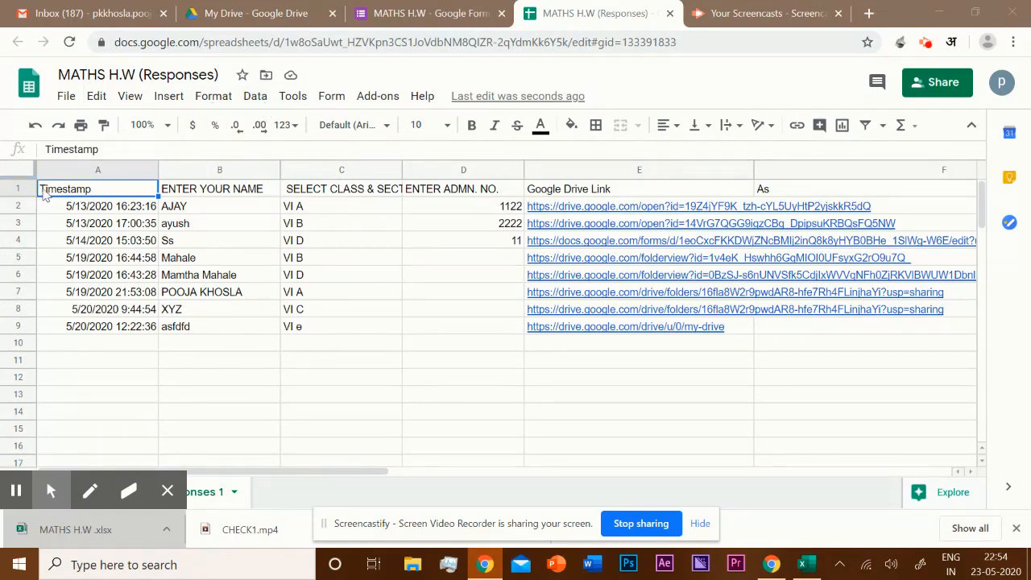
Create a filter on the header row of the responses sheet
click(17, 189)
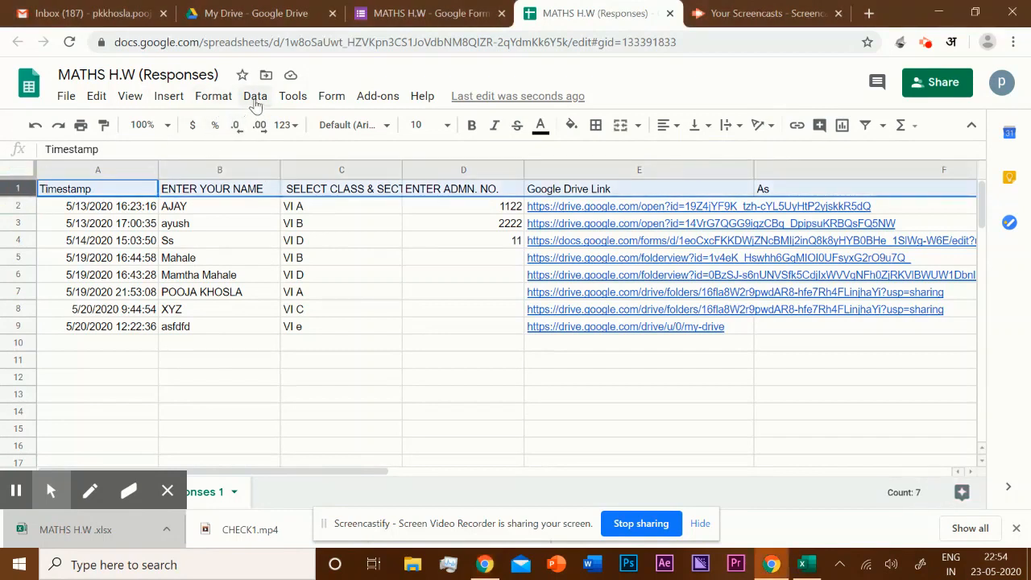
click(254, 98)
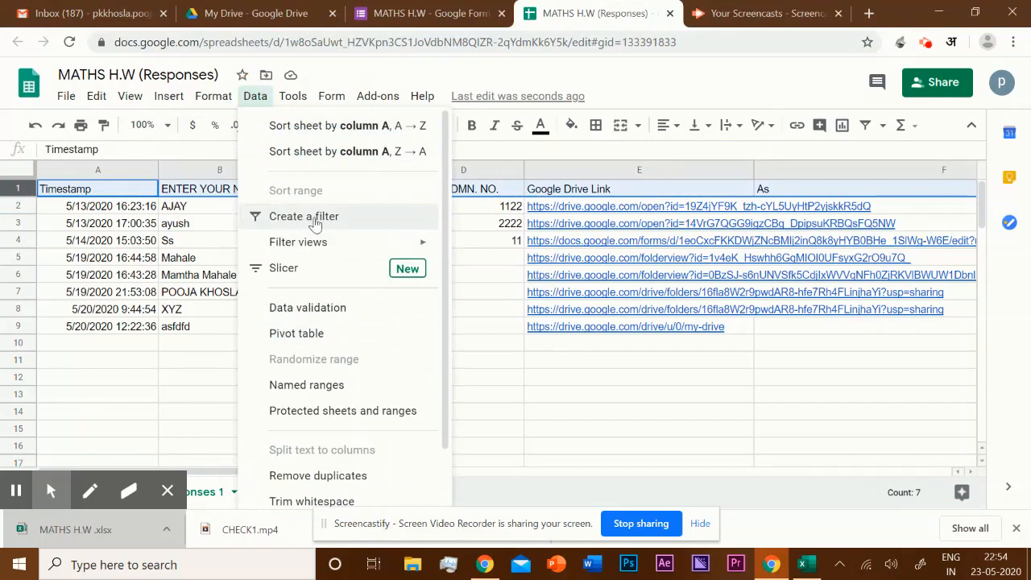
click(314, 221)
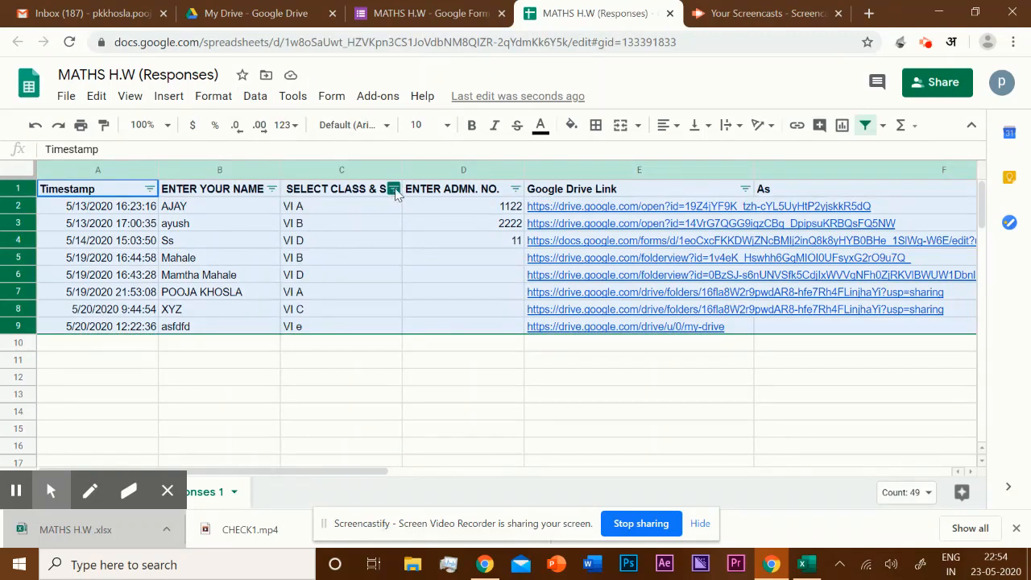
Filter the class and section column by value to show only VI A
click(394, 191)
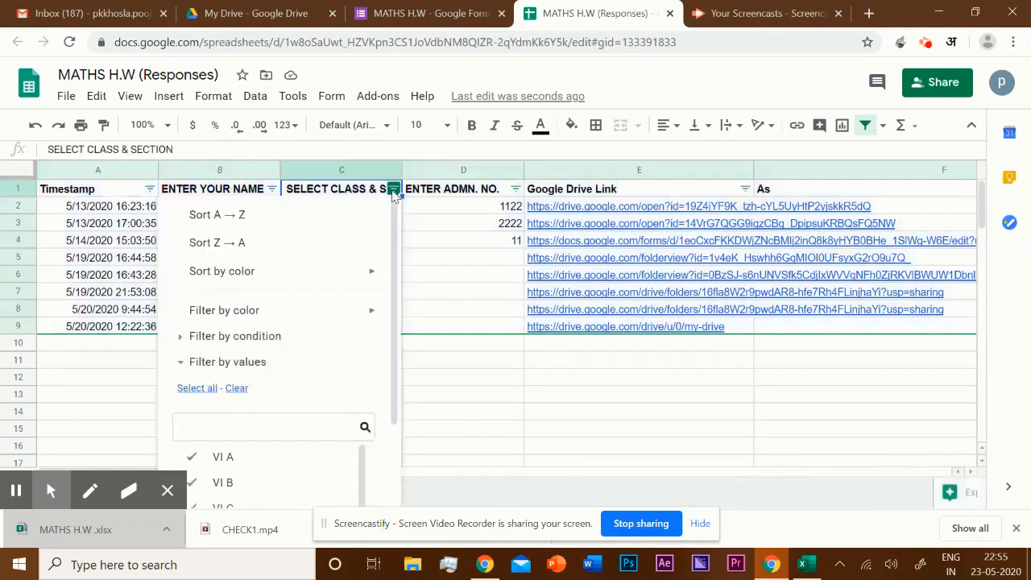
scroll(383, 411, down, 3)
scroll(384, 408, up, 1)
scroll(384, 408, down, 1)
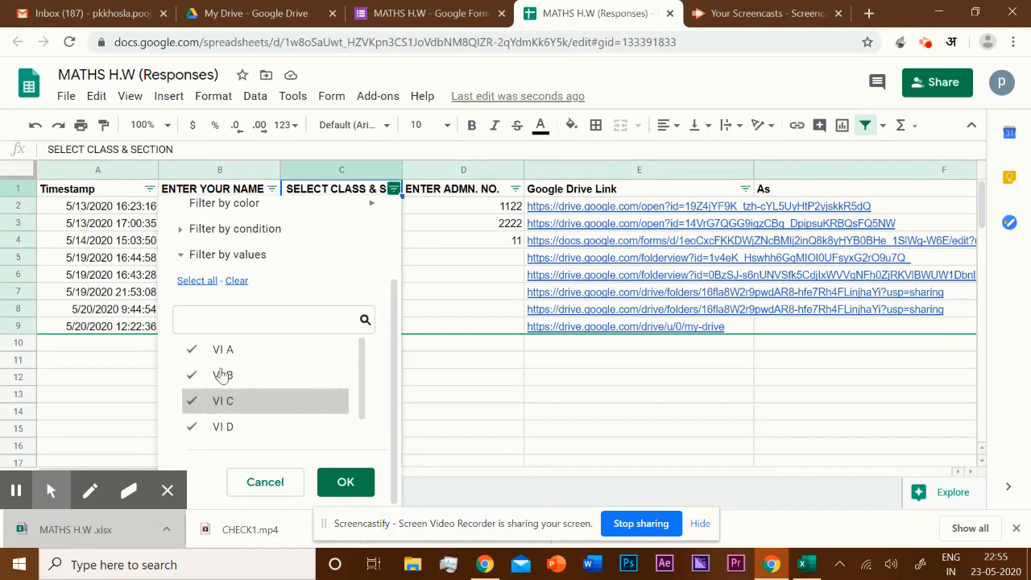
click(237, 282)
click(194, 352)
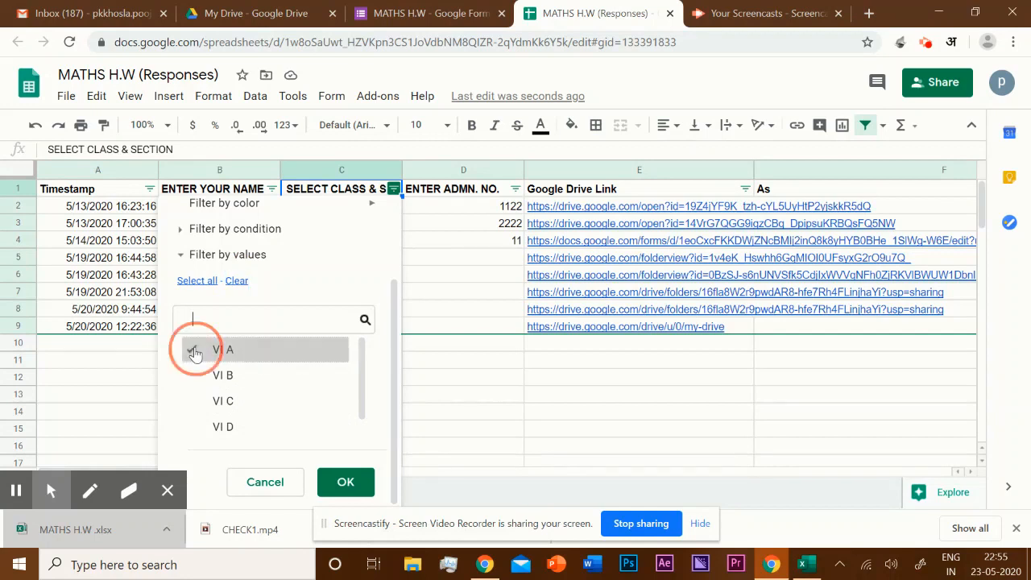
click(345, 484)
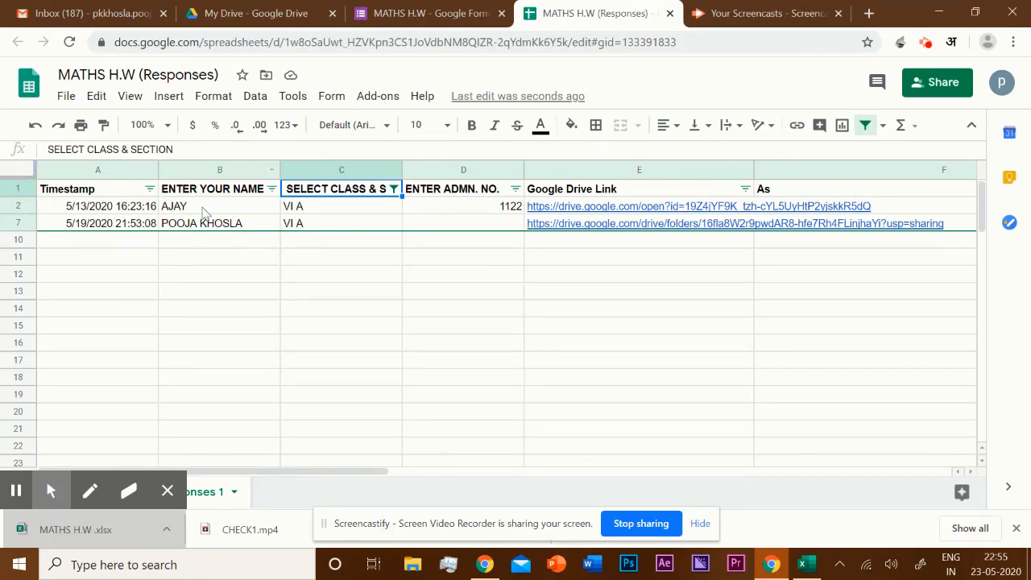
Copy the header row together with the filtered VI A response rows
click(16, 190)
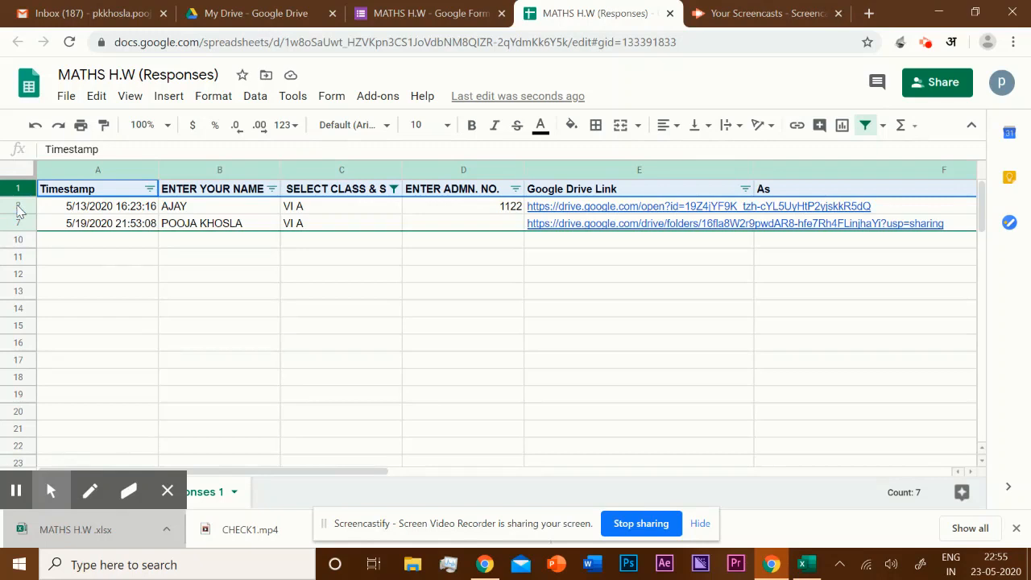
shift+click(18, 223)
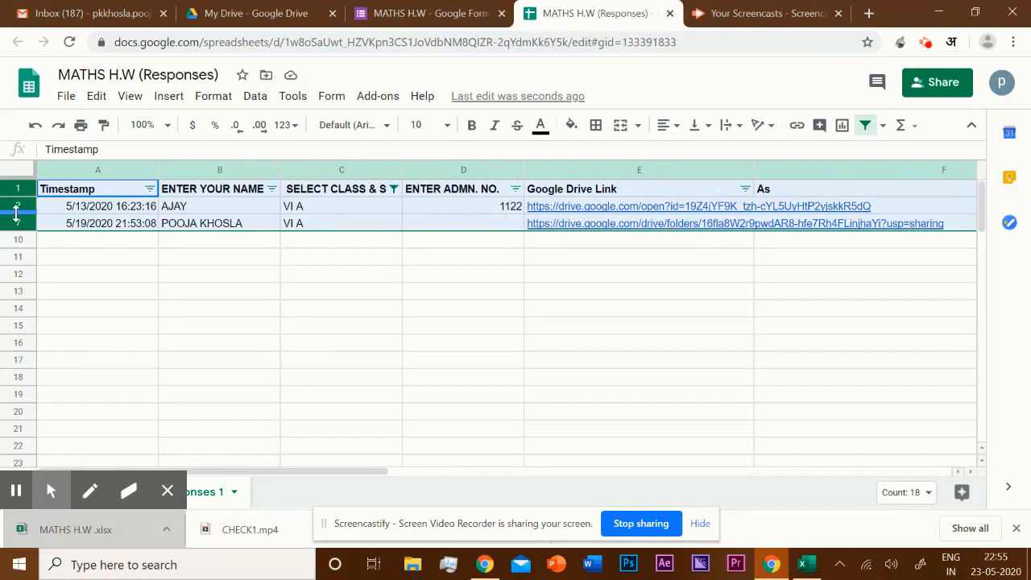
click(97, 96)
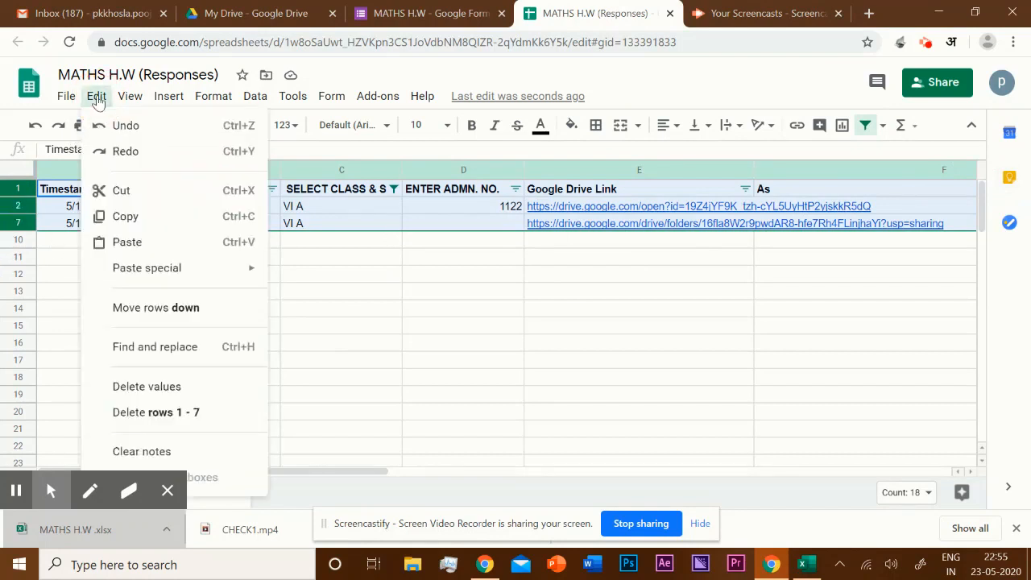
click(164, 217)
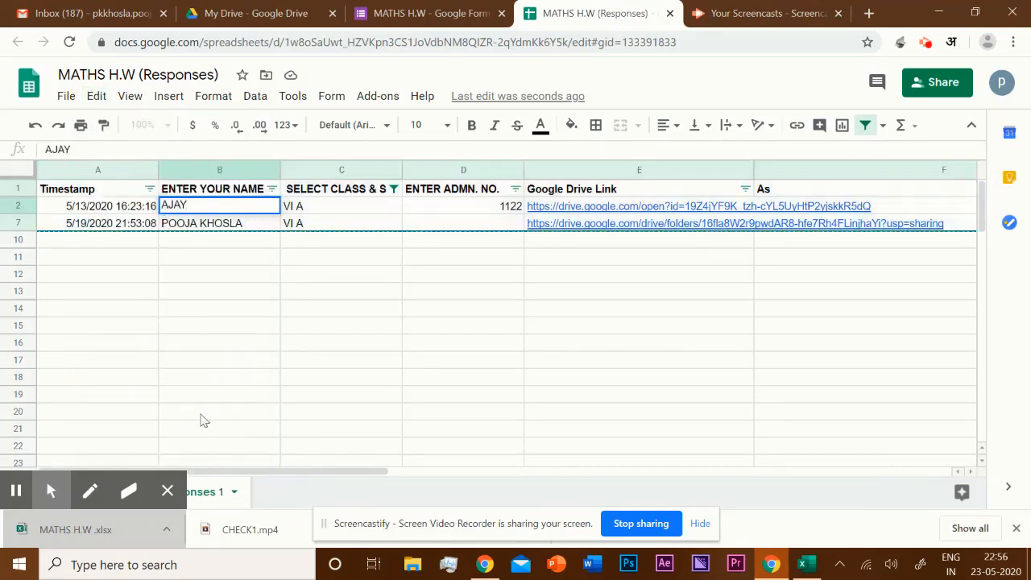
Add a new sheet to the spreadsheet and paste the copied VI A rows starting at cell A1
click(167, 491)
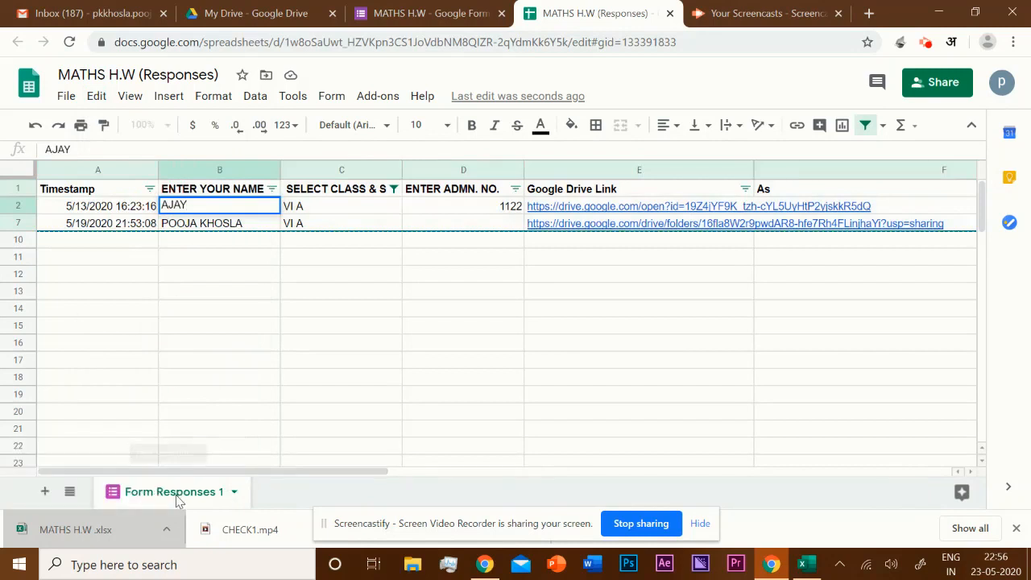
click(43, 494)
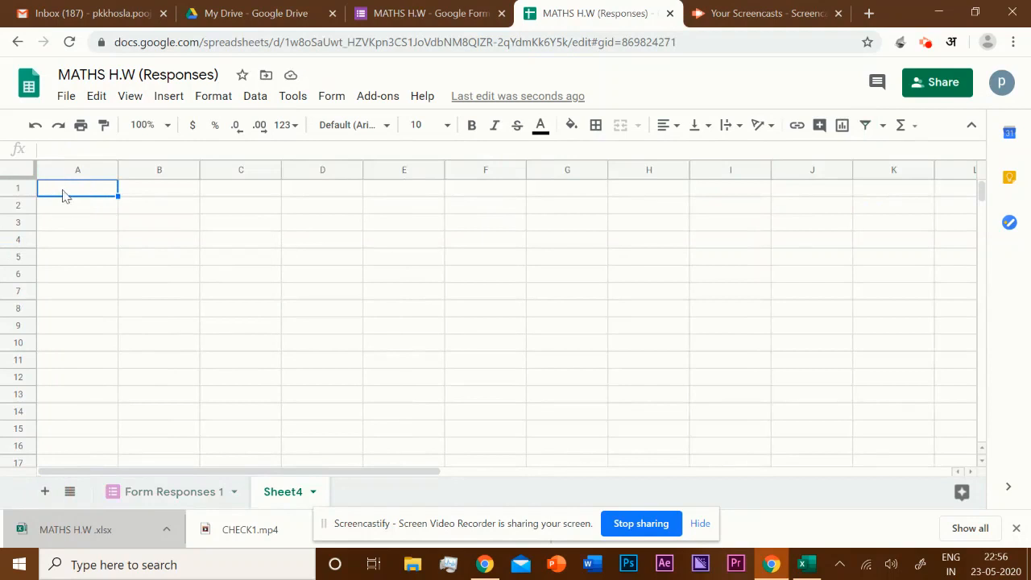
right_click(65, 194)
click(125, 175)
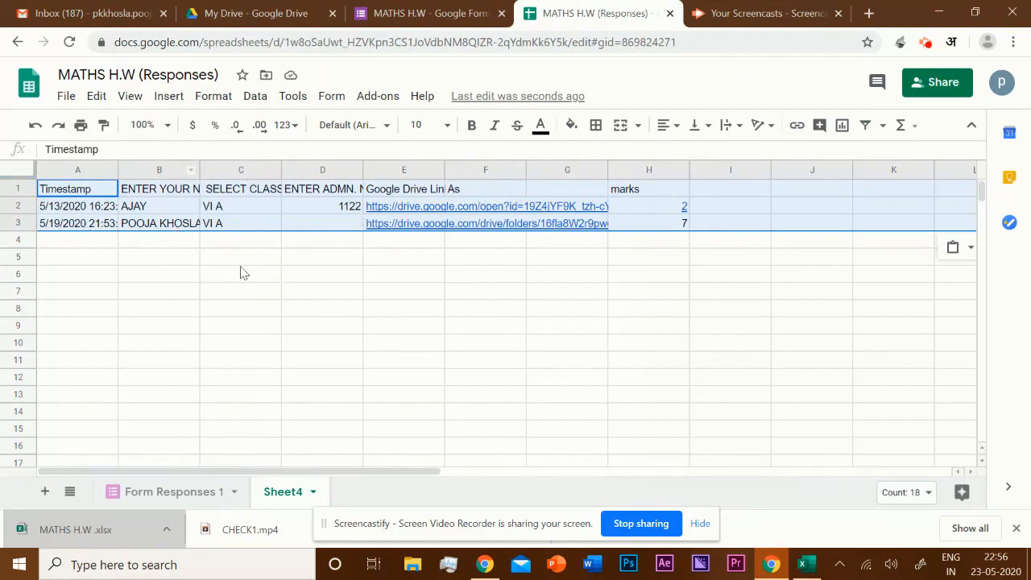
Return to the Form Responses 1 sheet and change the class and section filter to show only VI B
double_click(191, 498)
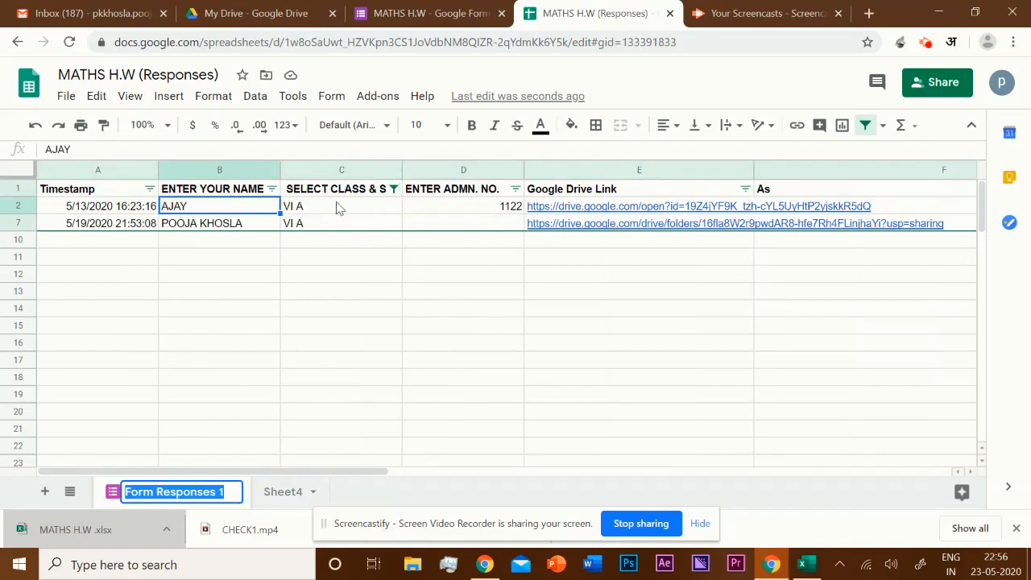
click(393, 190)
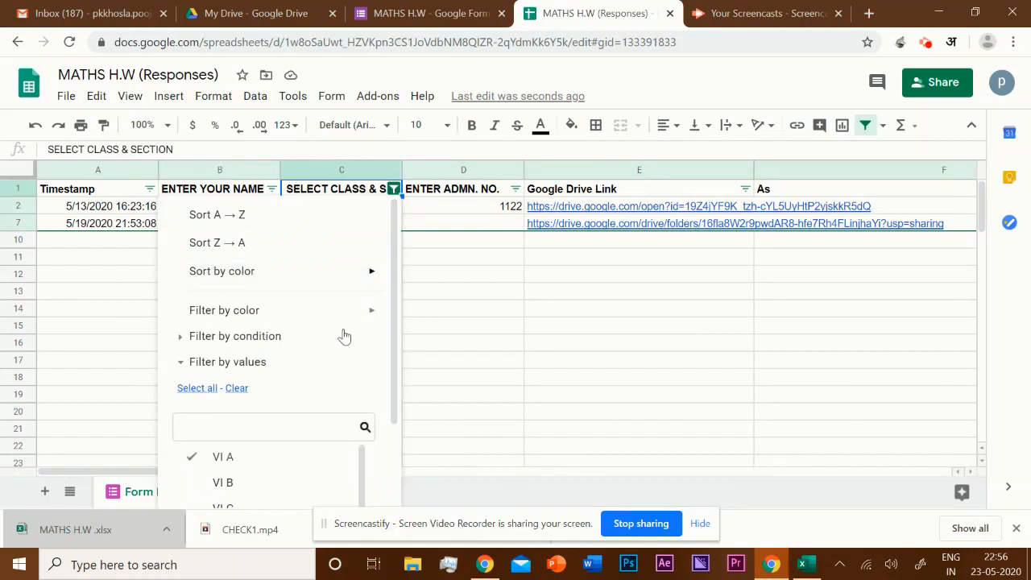
scroll(314, 379, down, 2)
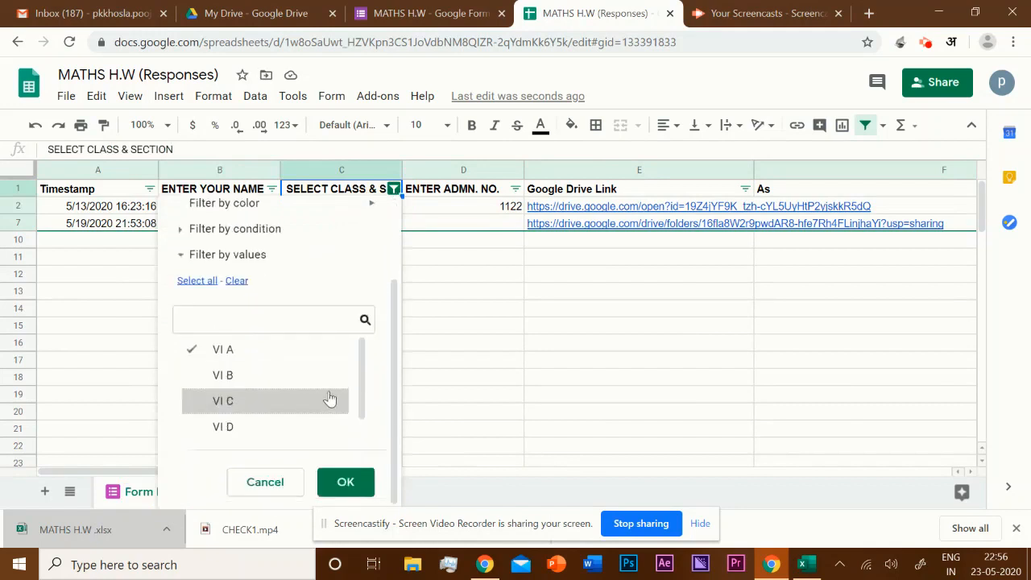
click(204, 382)
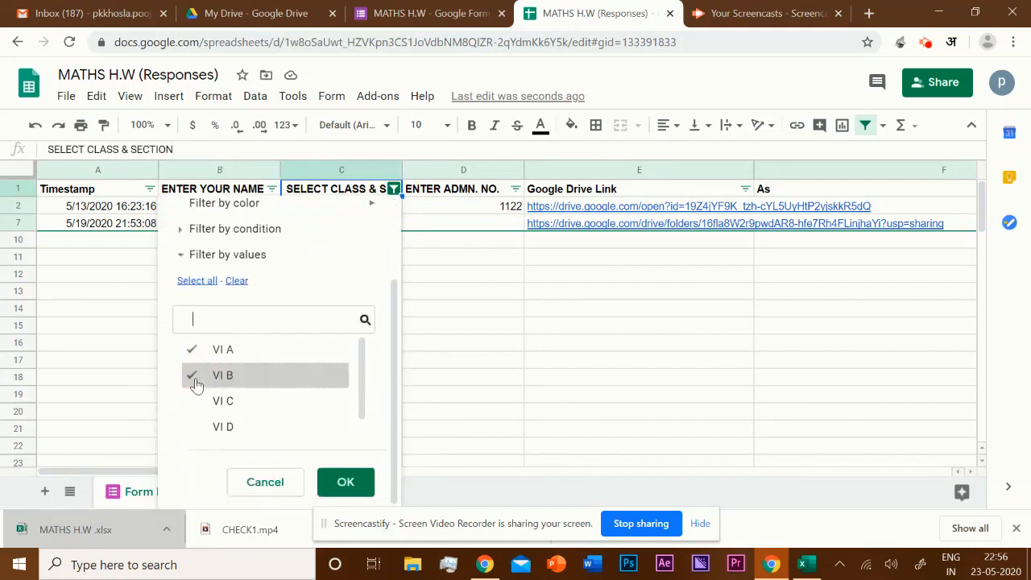
click(198, 353)
click(351, 486)
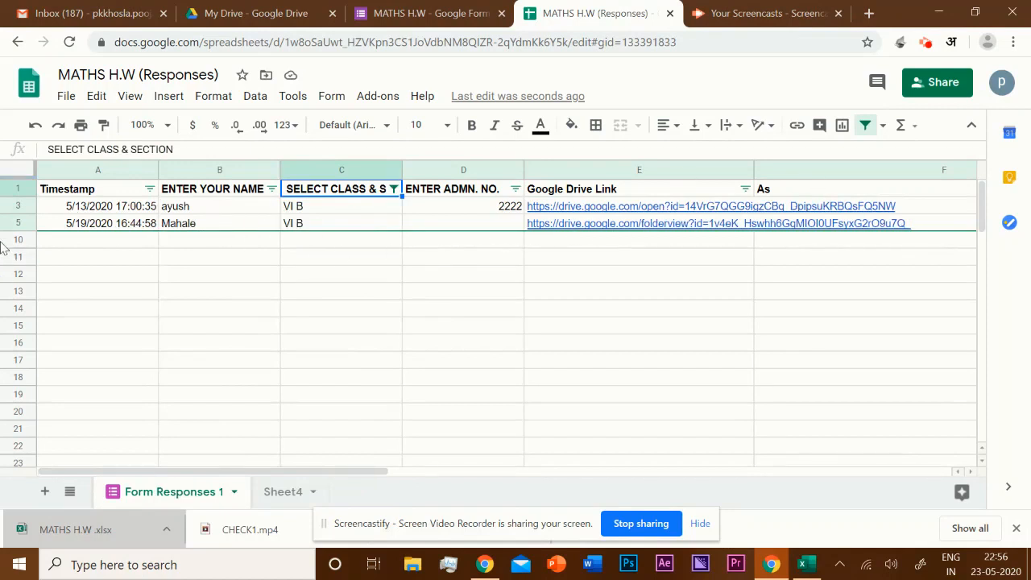
Copy the header row together with the filtered VI B response rows
click(18, 191)
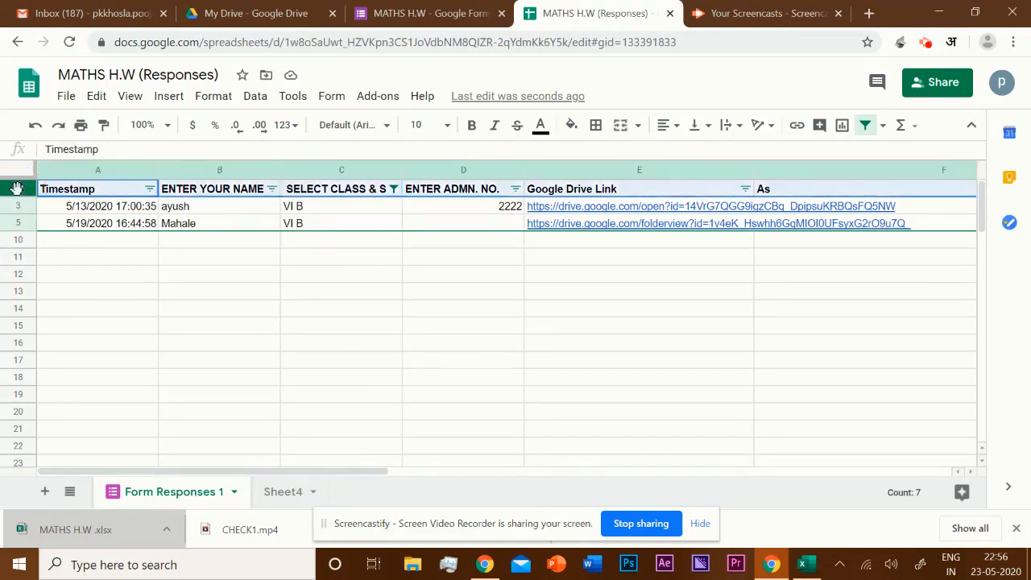
shift+click(16, 226)
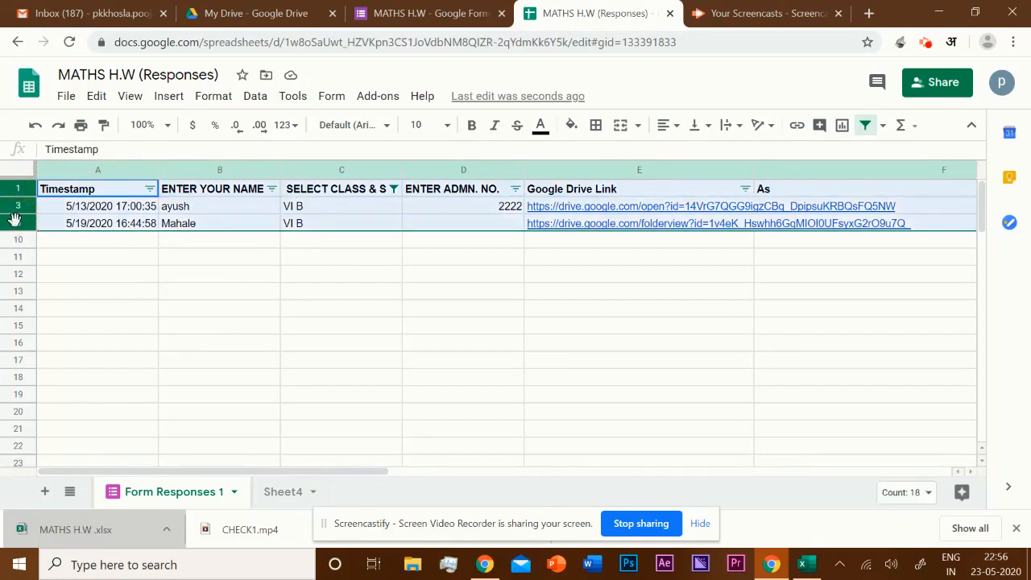
right_click(17, 227)
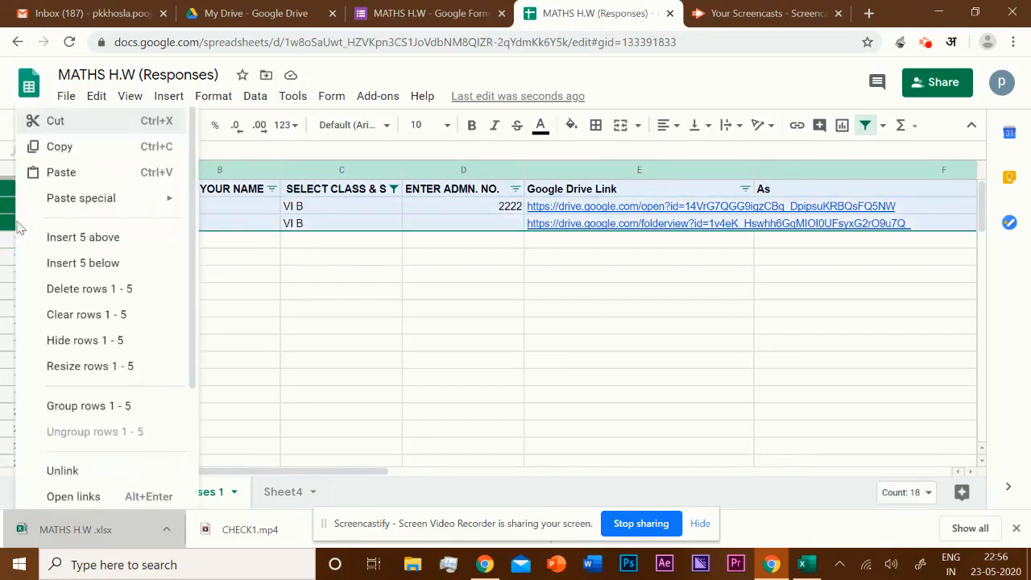
click(74, 148)
Add another new sheet and paste the copied VI B rows starting at cell A1
click(45, 493)
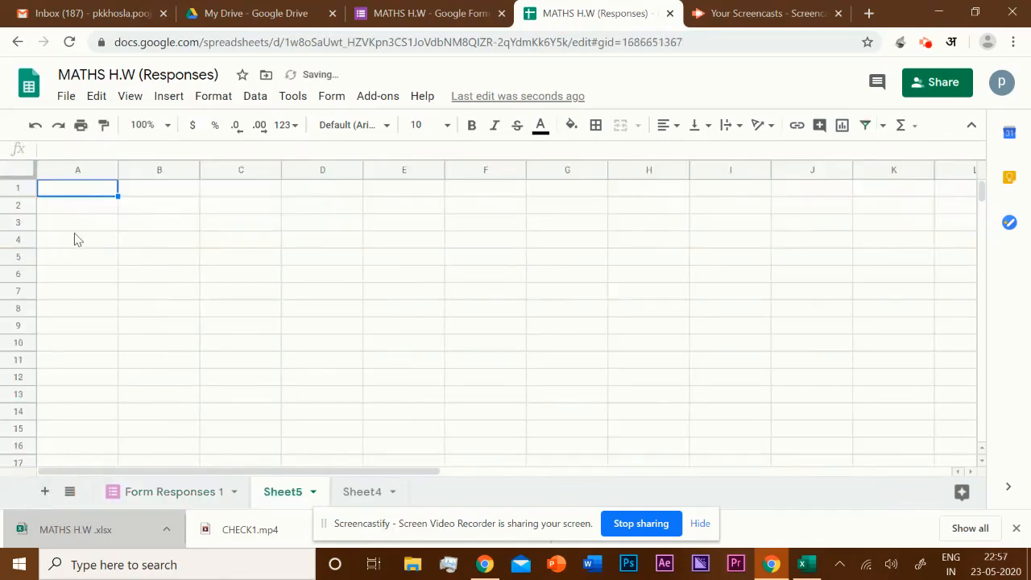
right_click(83, 193)
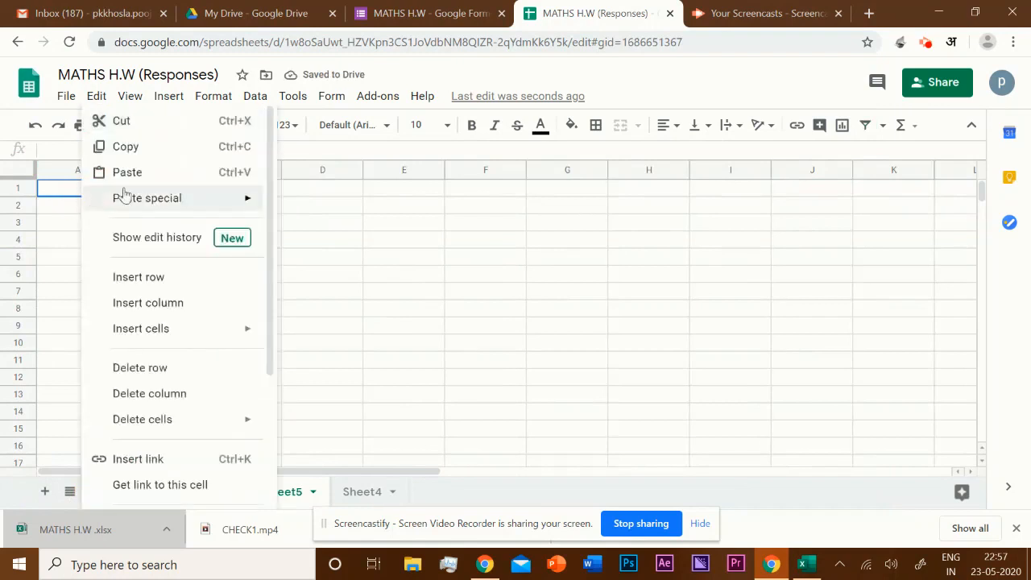
click(165, 173)
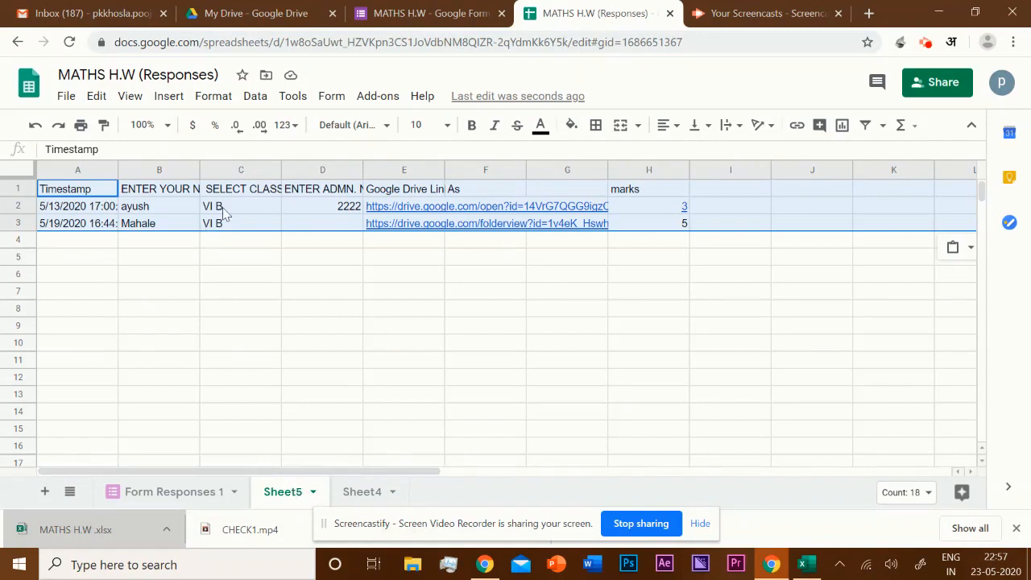
Rename the sheet holding the VI B rows as VI B and rename Sheet4 as VI A
double_click(290, 499)
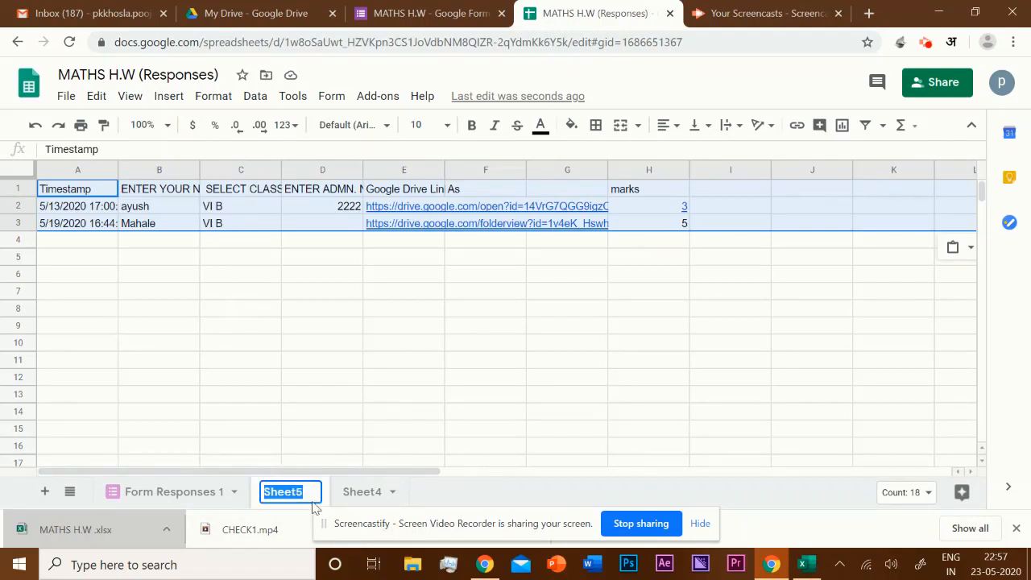
key(BackSpace)
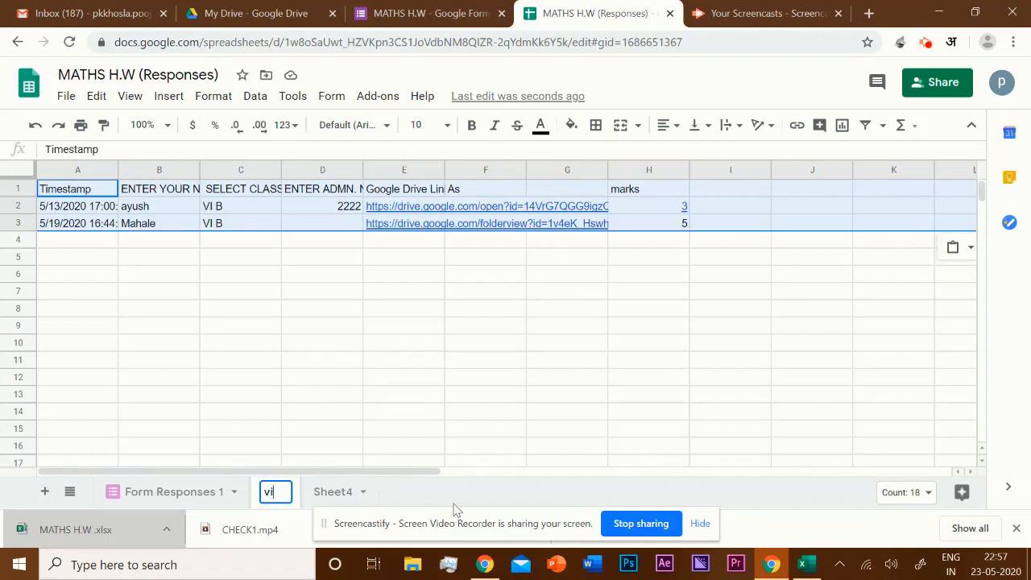
text(VI B)
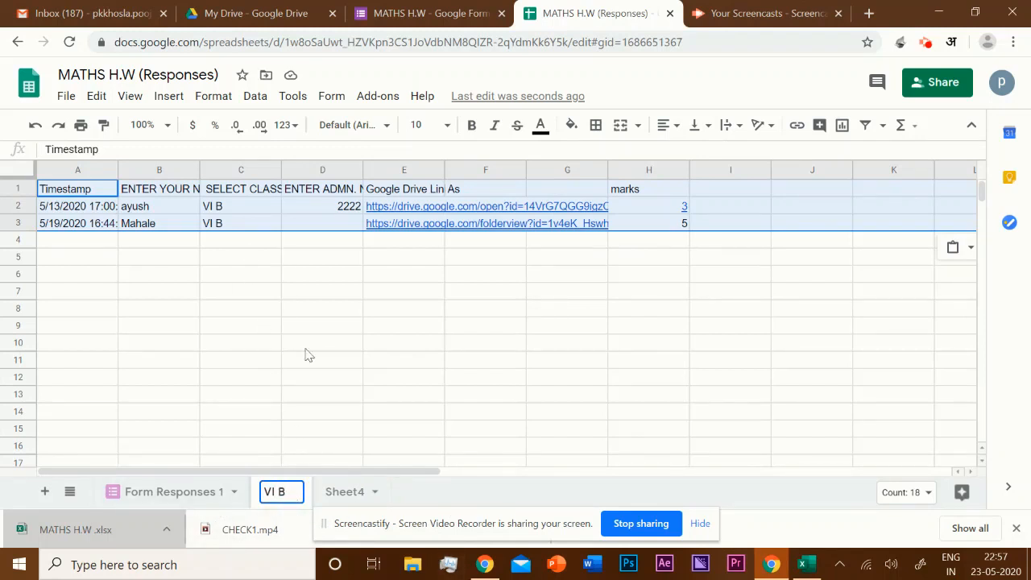
click(382, 435)
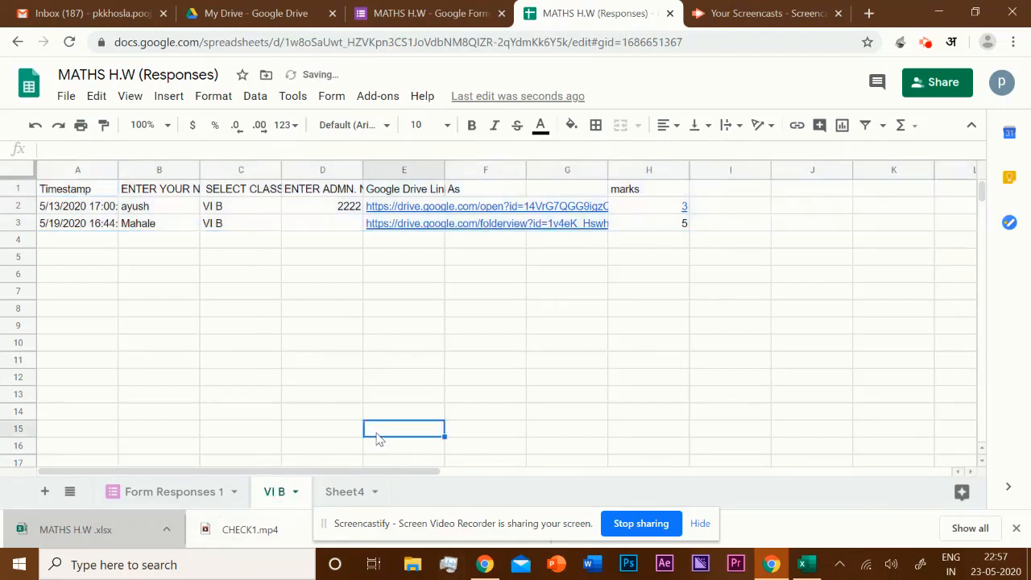
double_click(354, 492)
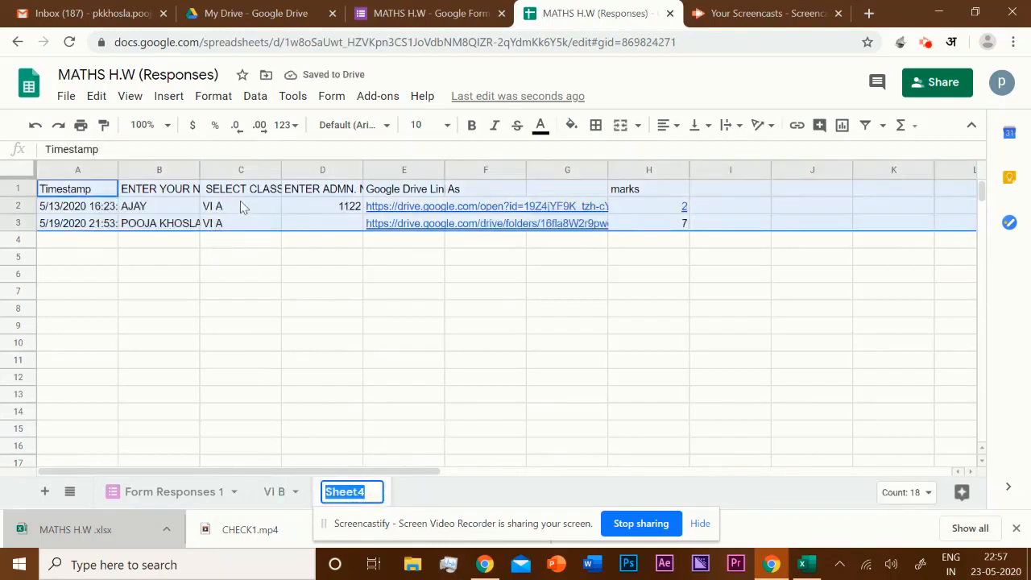
text(VI A)
Return to the Form Responses 1 sheet and select all values in the class and section filter
click(172, 493)
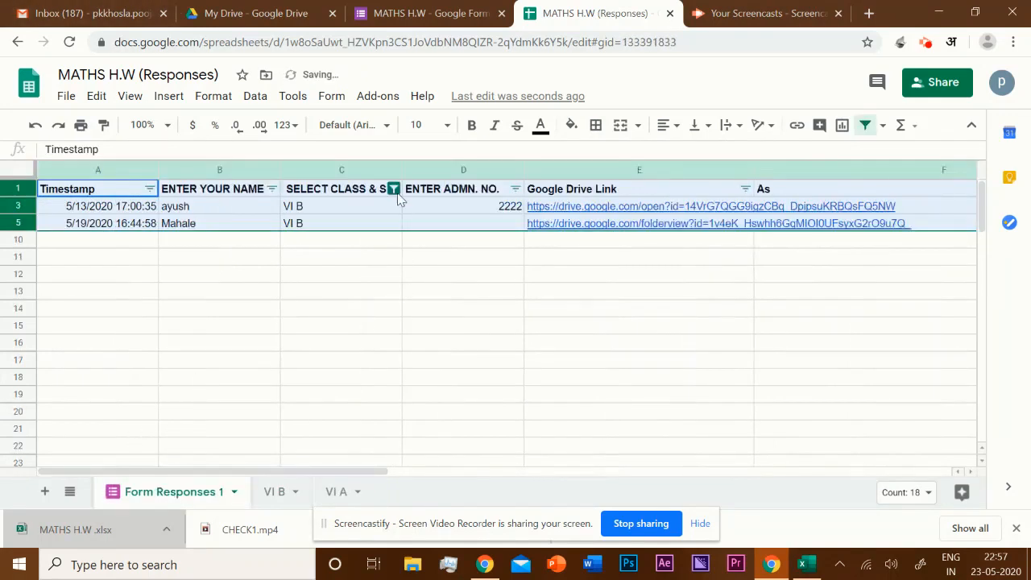
click(394, 189)
scroll(292, 460, down, 3)
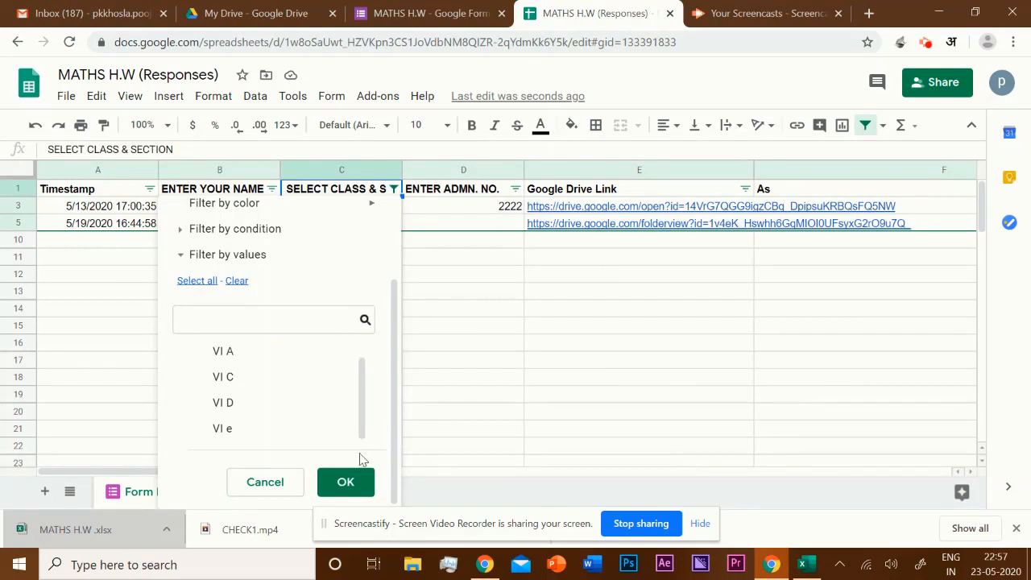
click(202, 283)
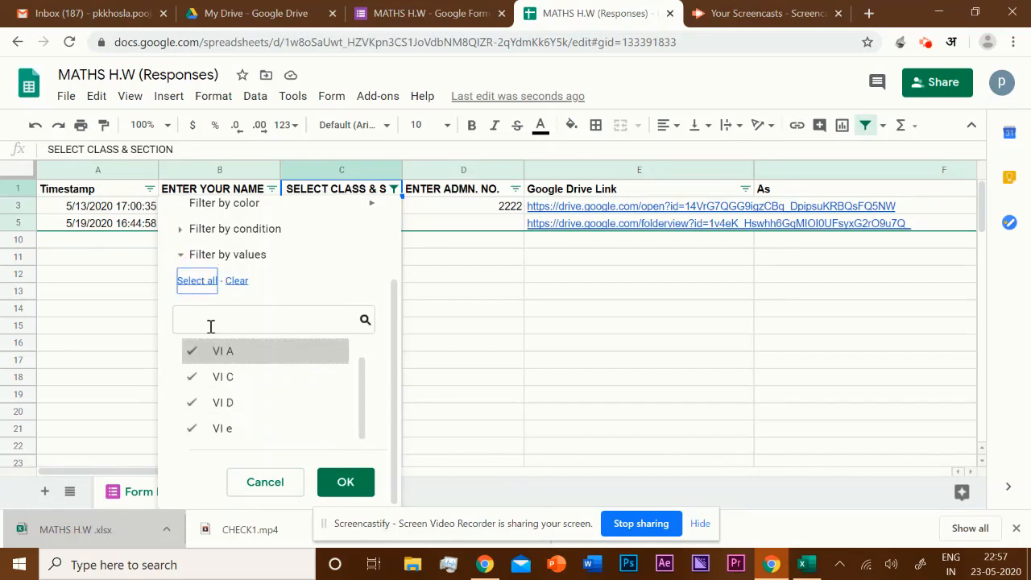
click(347, 483)
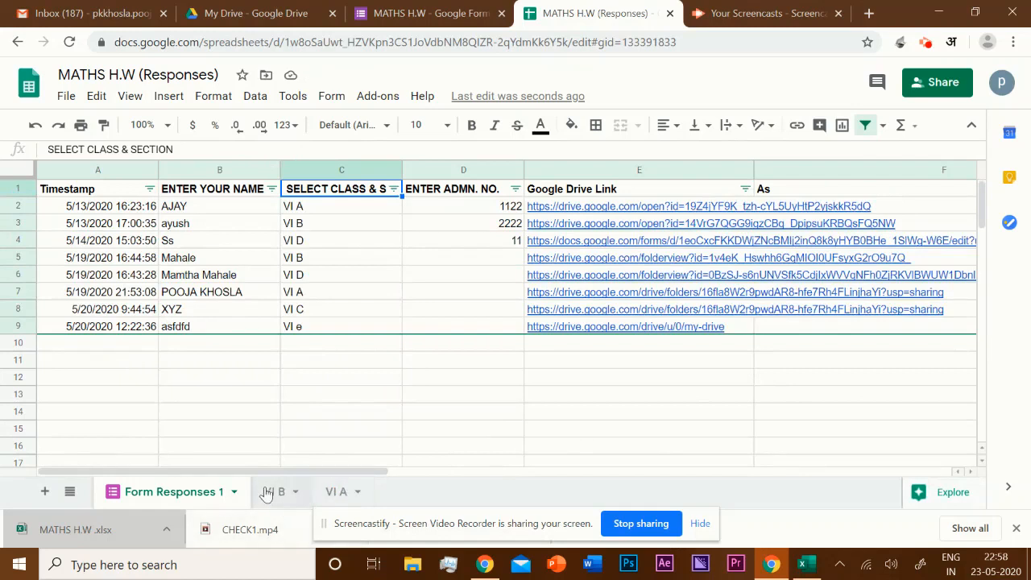
Look over the VI A and VI B sheets and download the spreadsheet as Microsoft Excel (.xlsx) into the personal folder on the Desktop
click(337, 495)
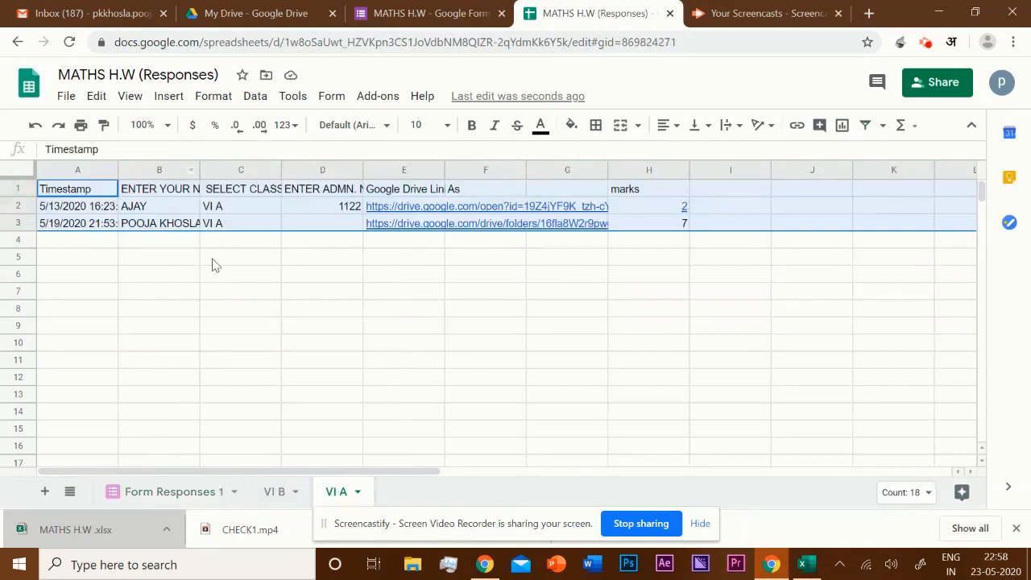
click(274, 493)
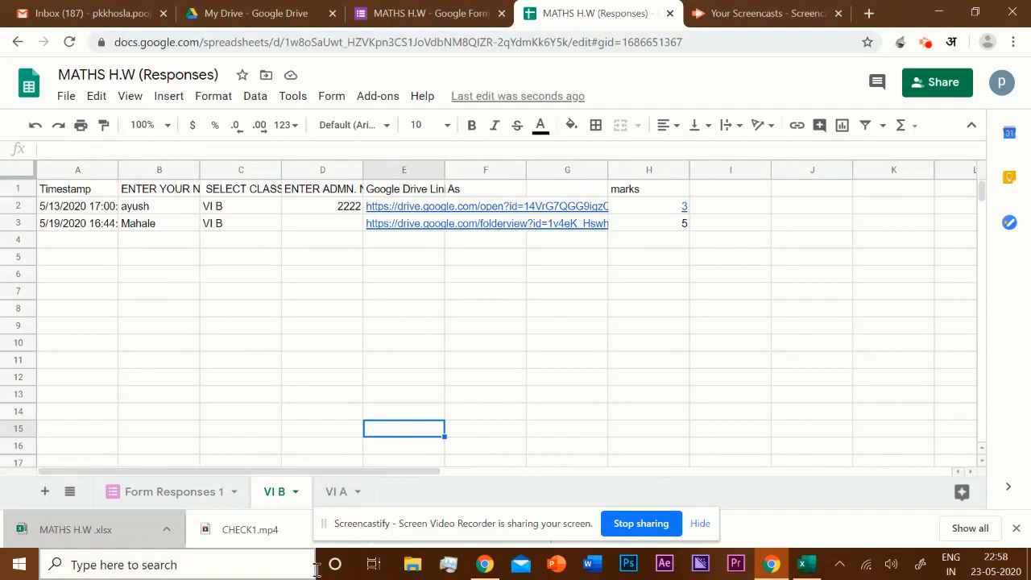
click(66, 98)
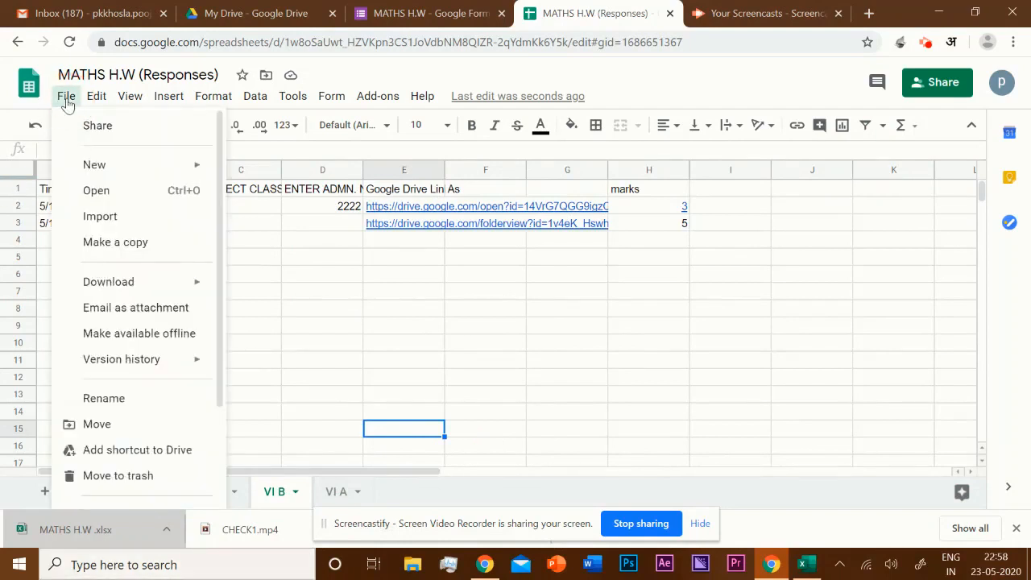
click(123, 290)
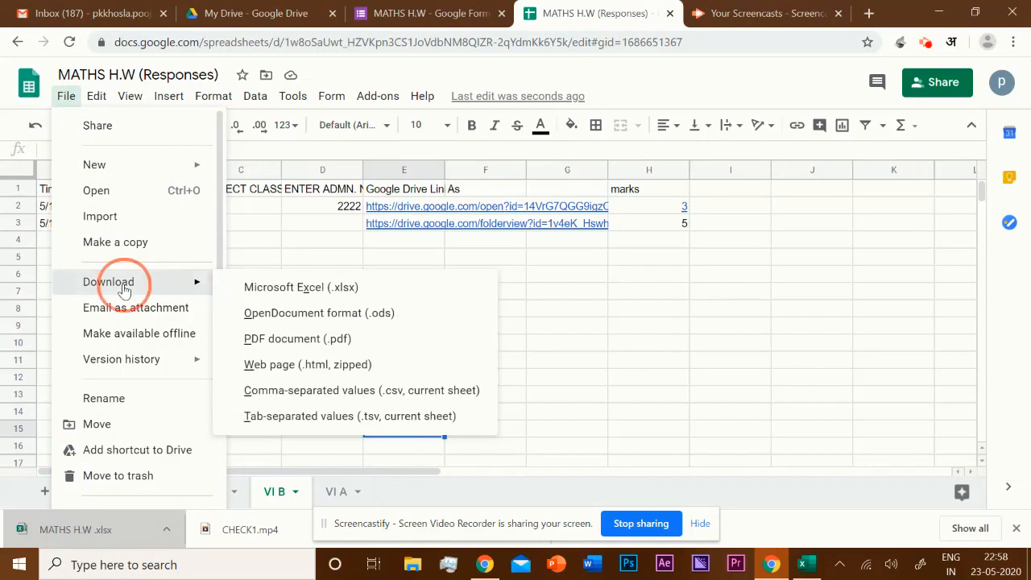
click(300, 289)
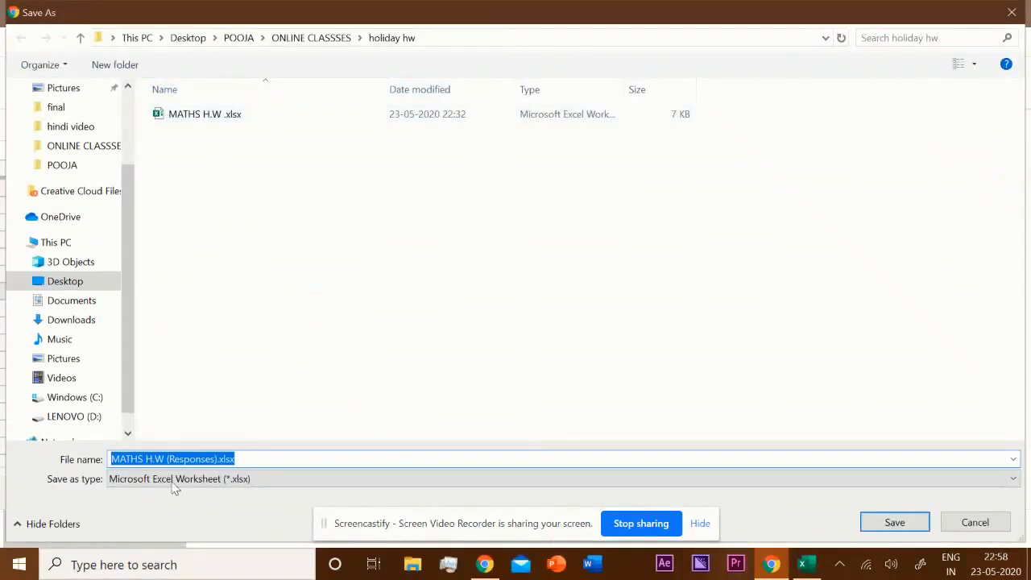
click(240, 42)
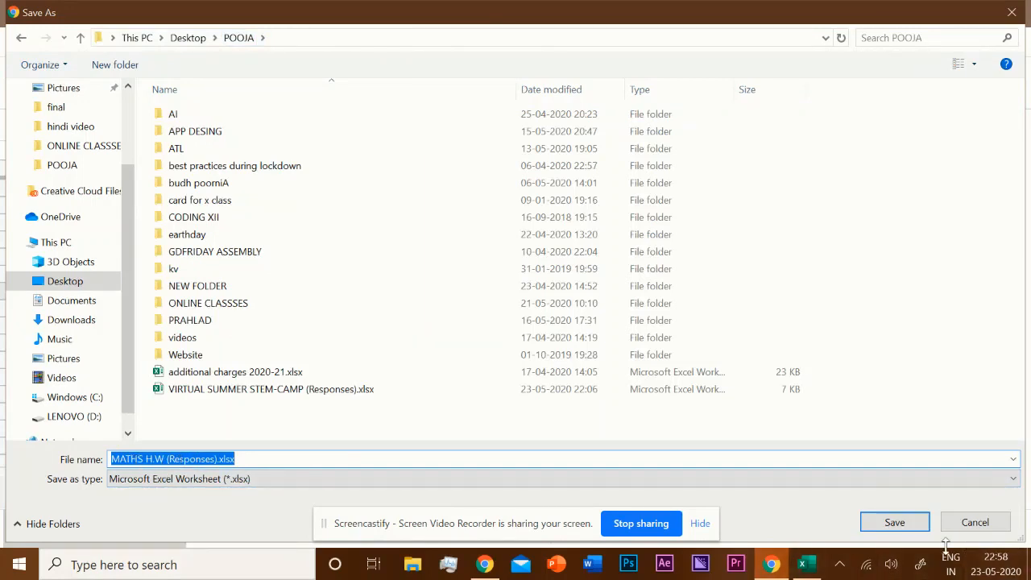
click(894, 523)
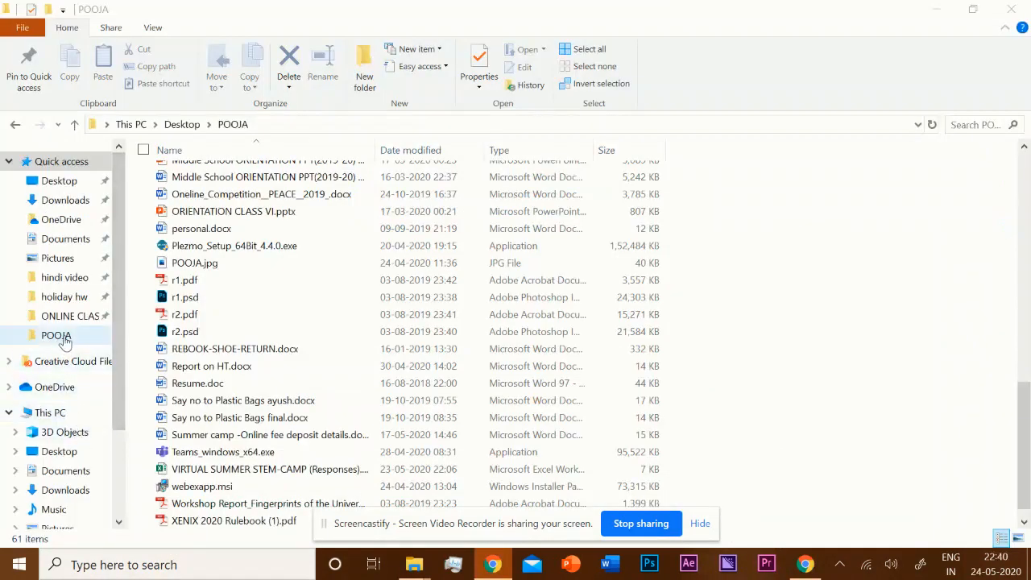
Open MATHS H.W (Responses).xlsx from the personal Desktop folder in Excel and enable editing
click(65, 340)
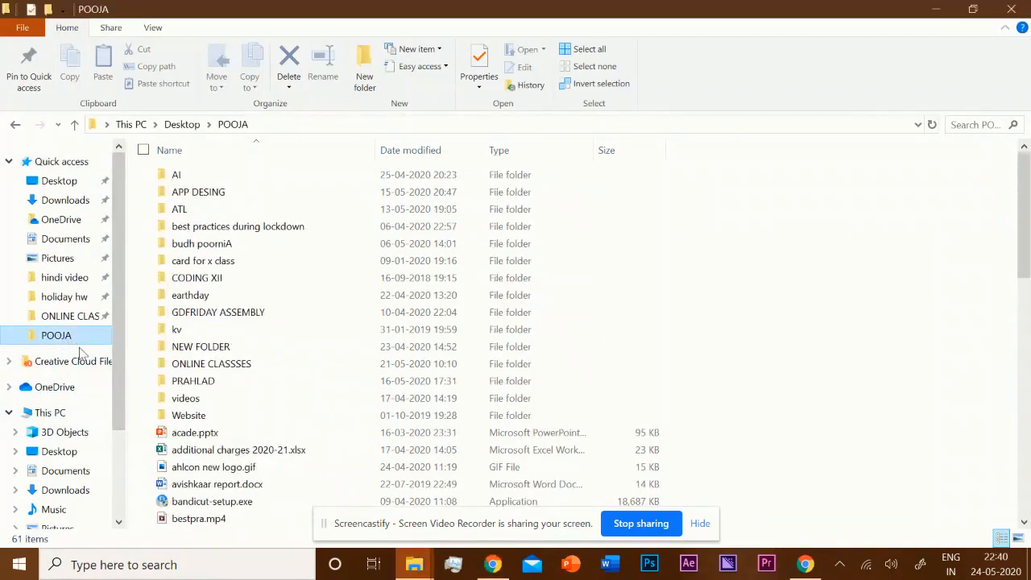
scroll(284, 456, down, 3)
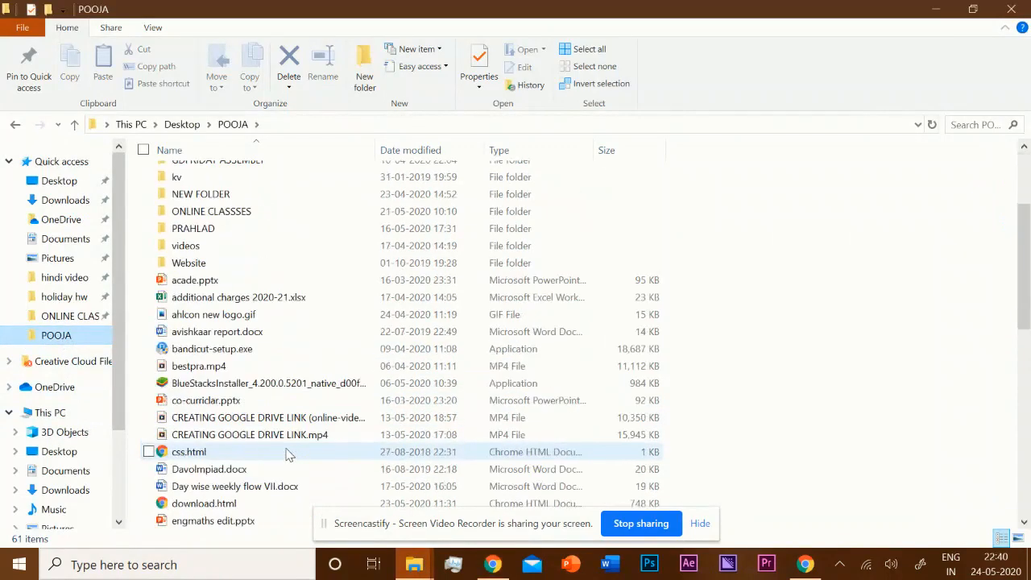
scroll(280, 425, down, 3)
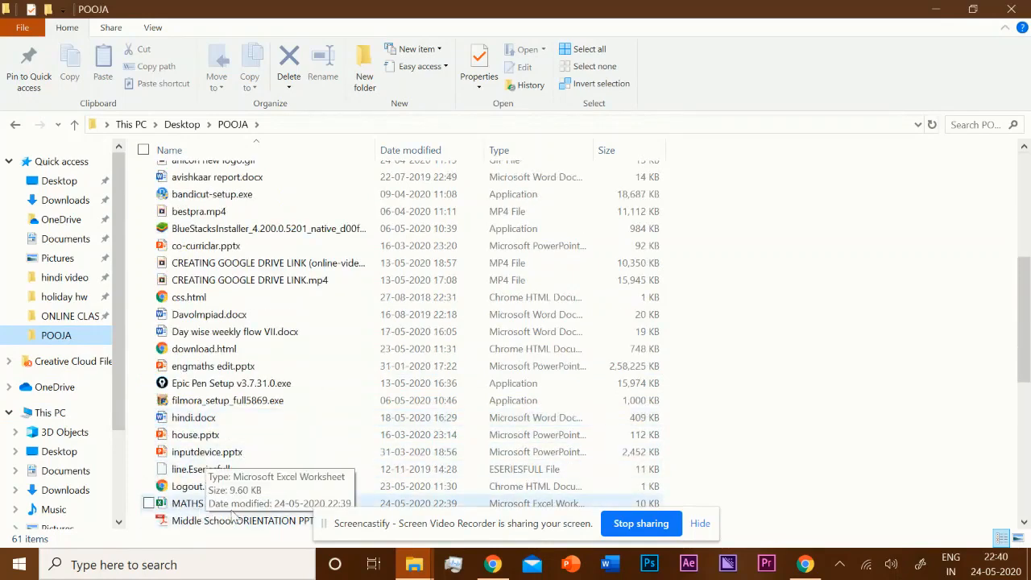
click(178, 507)
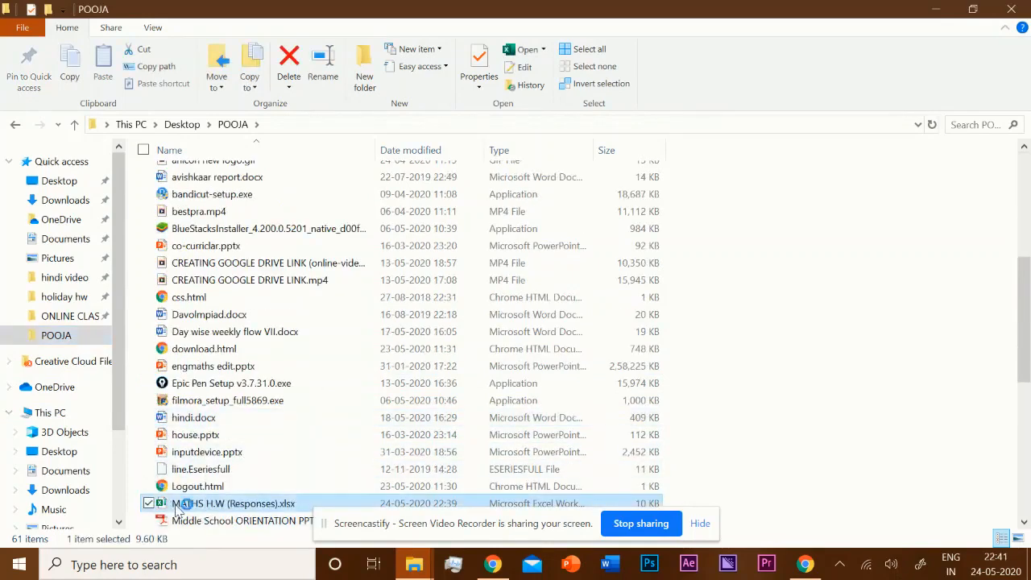
double_click(179, 506)
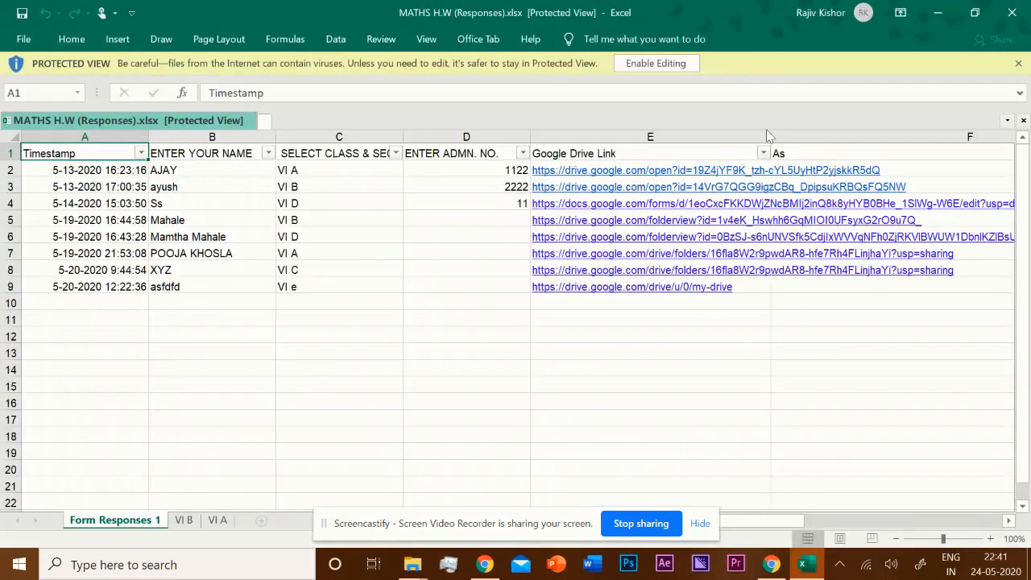
click(656, 66)
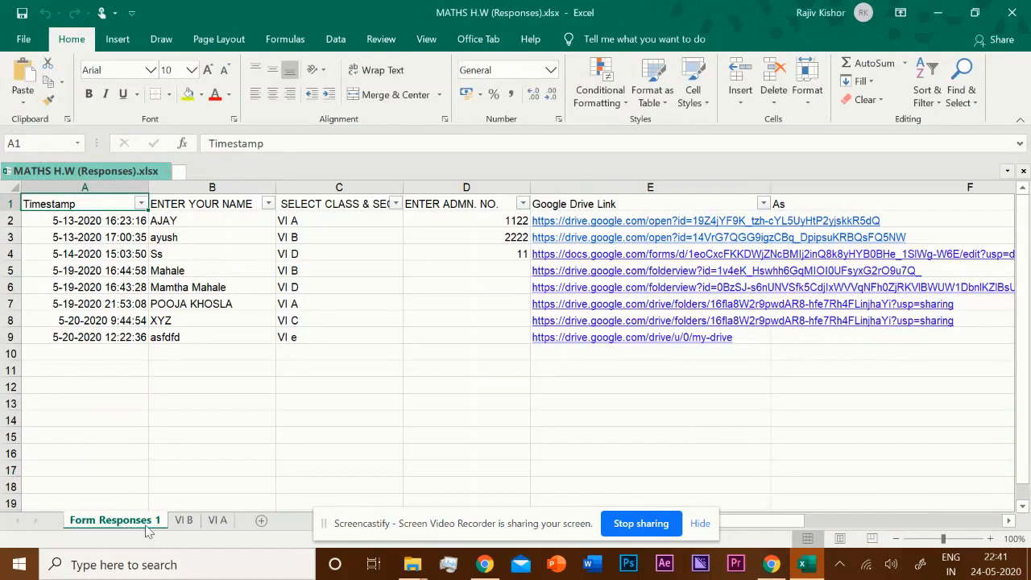
Review the VI B and VI A sheets in the Excel workbook and return to Form Responses 1
click(185, 524)
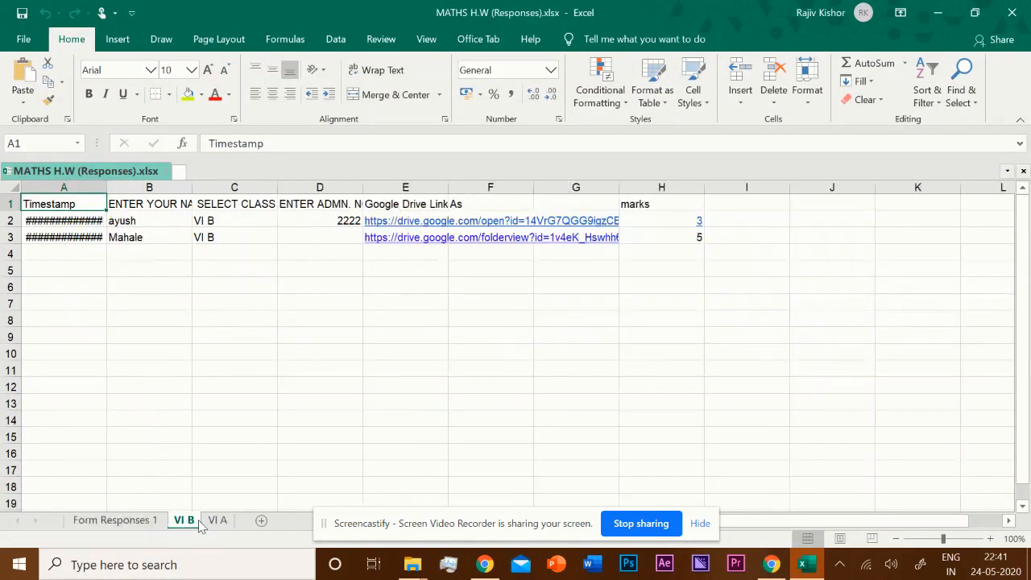
click(218, 521)
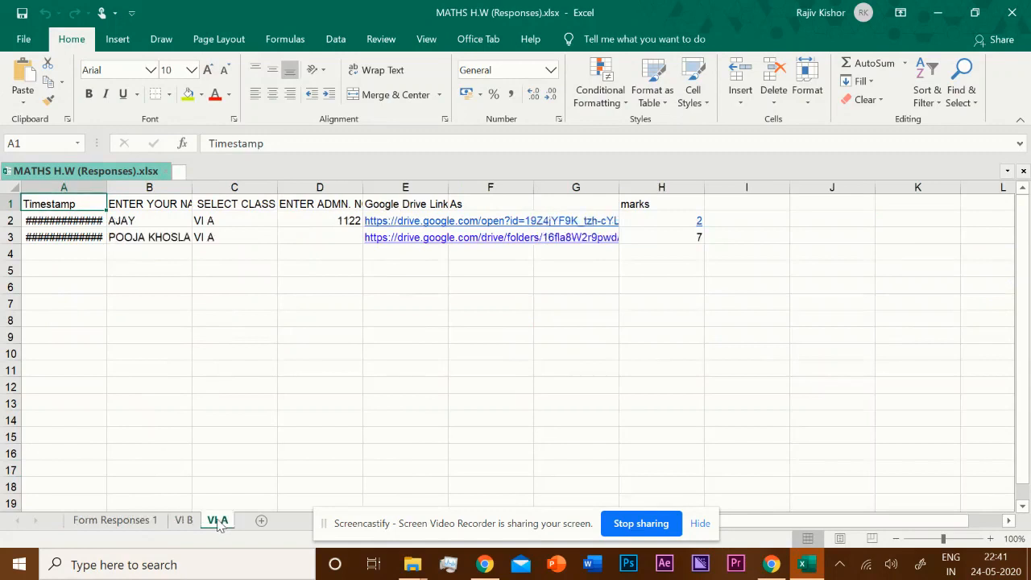
click(129, 522)
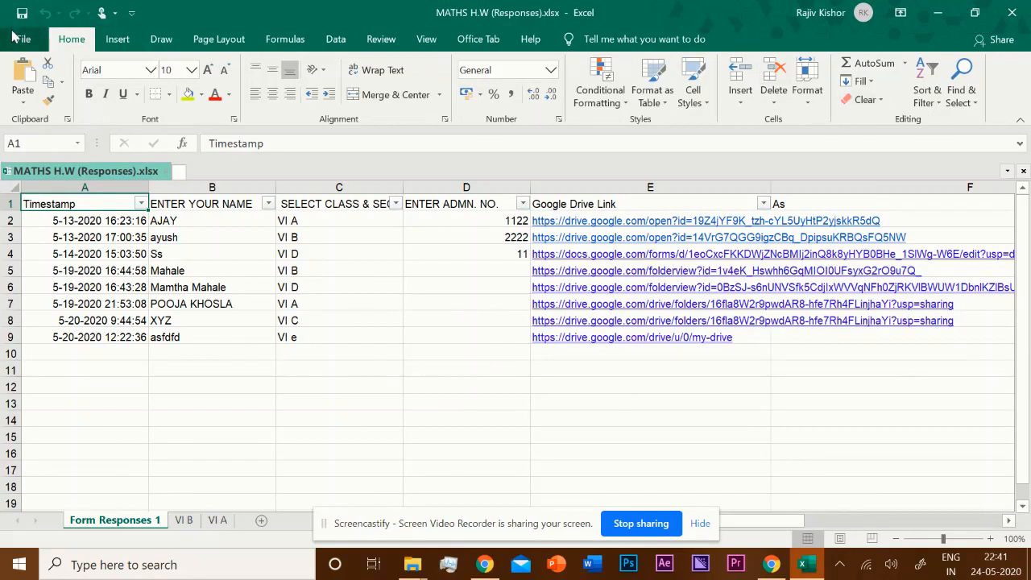
Filter the class and section column of the form responses to show only VI C
click(941, 111)
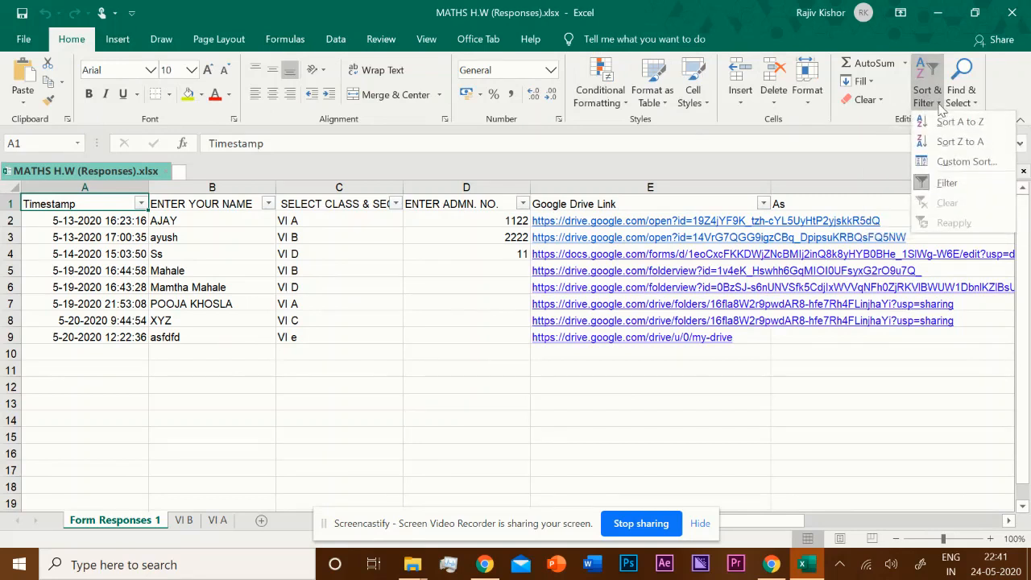
click(949, 183)
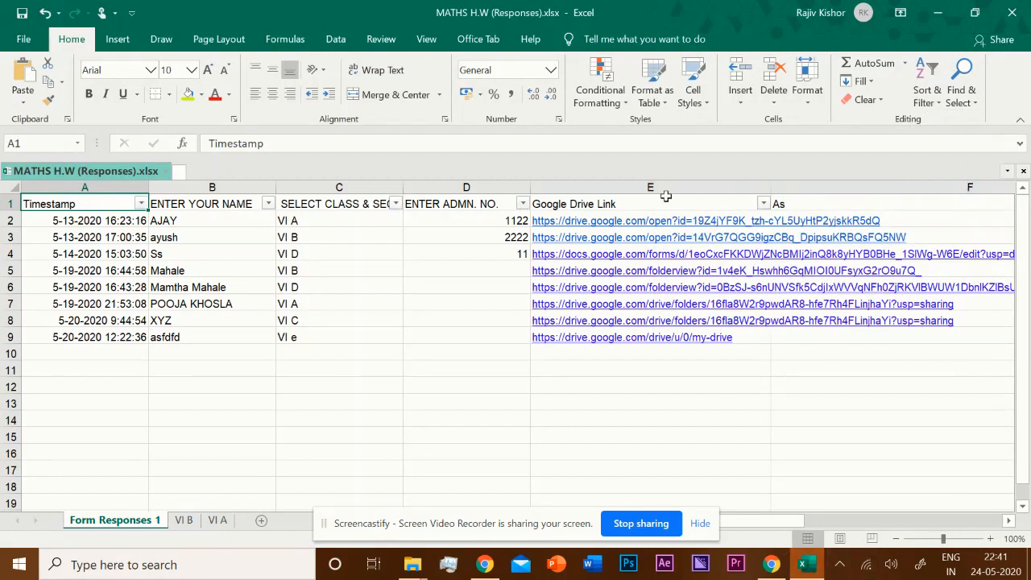
click(395, 204)
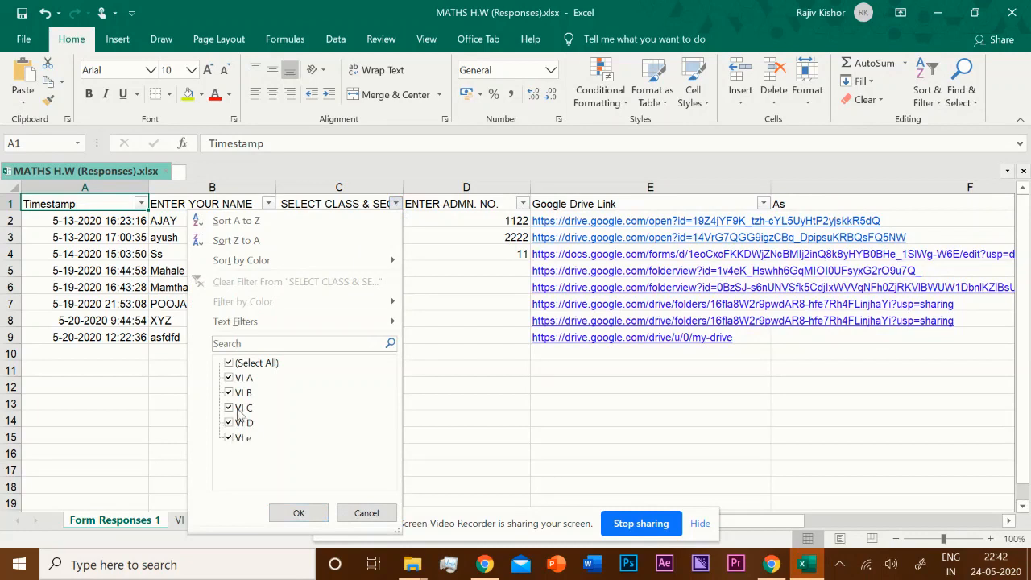
click(229, 364)
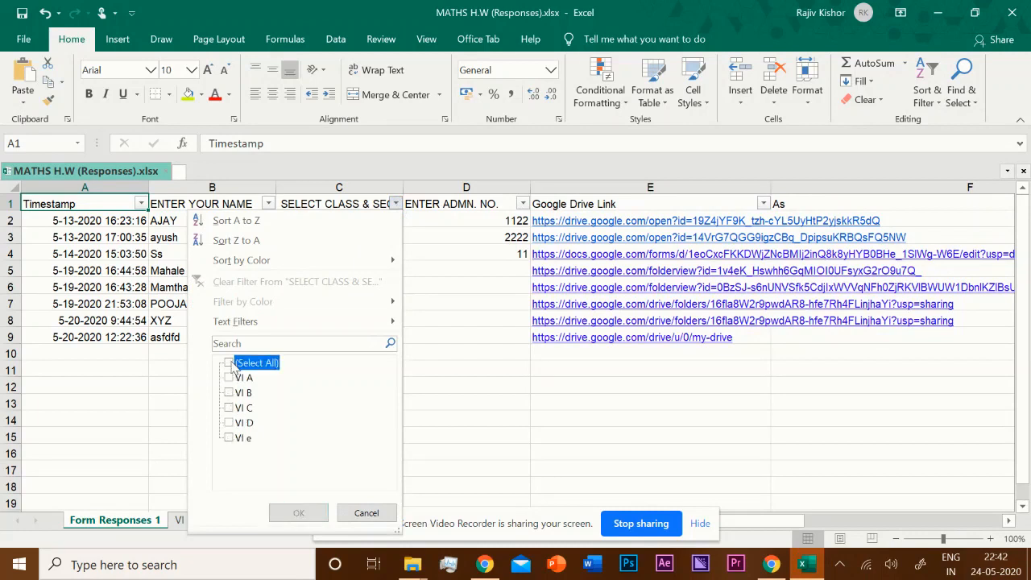
click(229, 409)
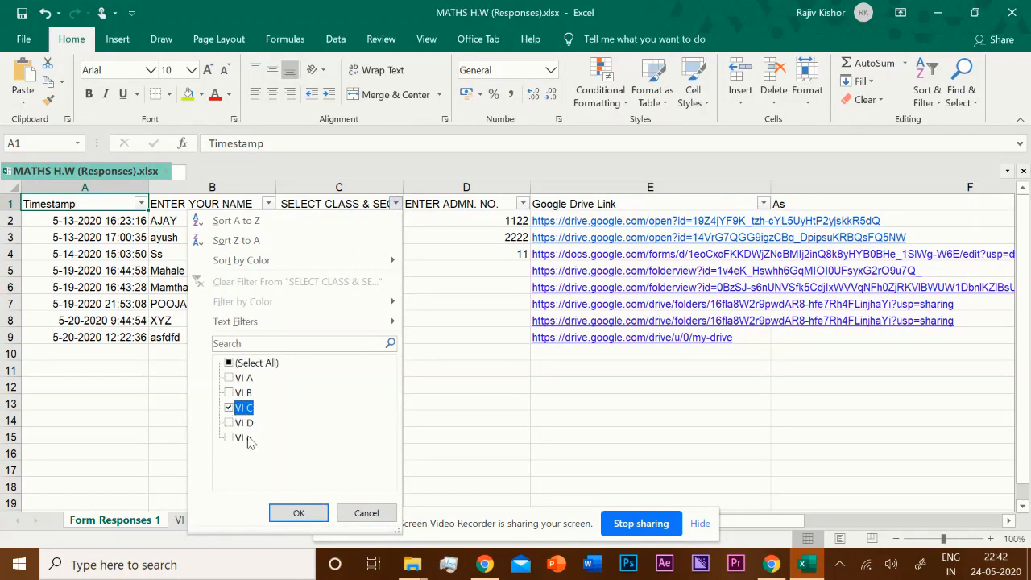
click(298, 514)
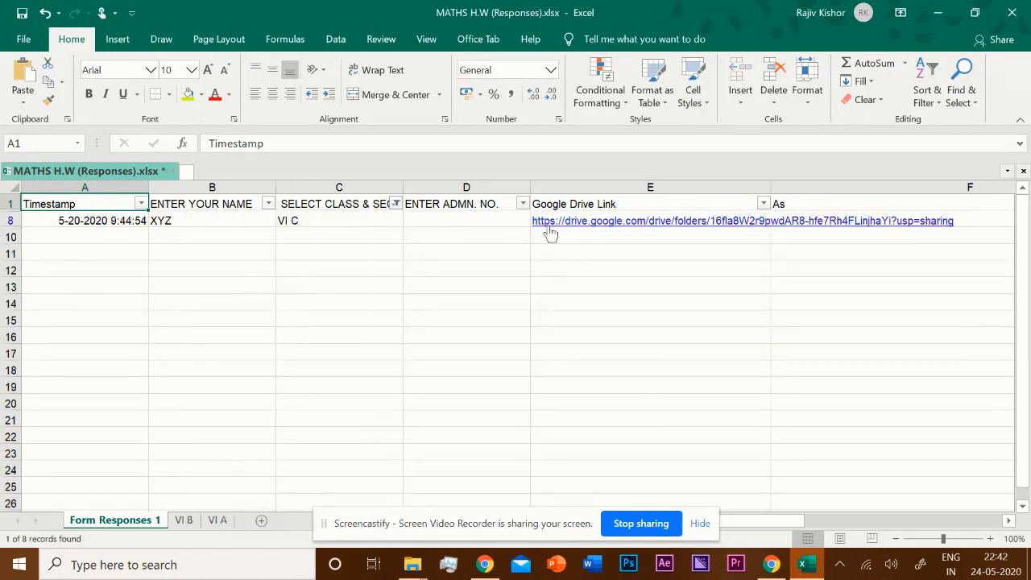
Copy the header row and the filtered VI C row and paste them into a new sheet starting at cell A1
click(10, 205)
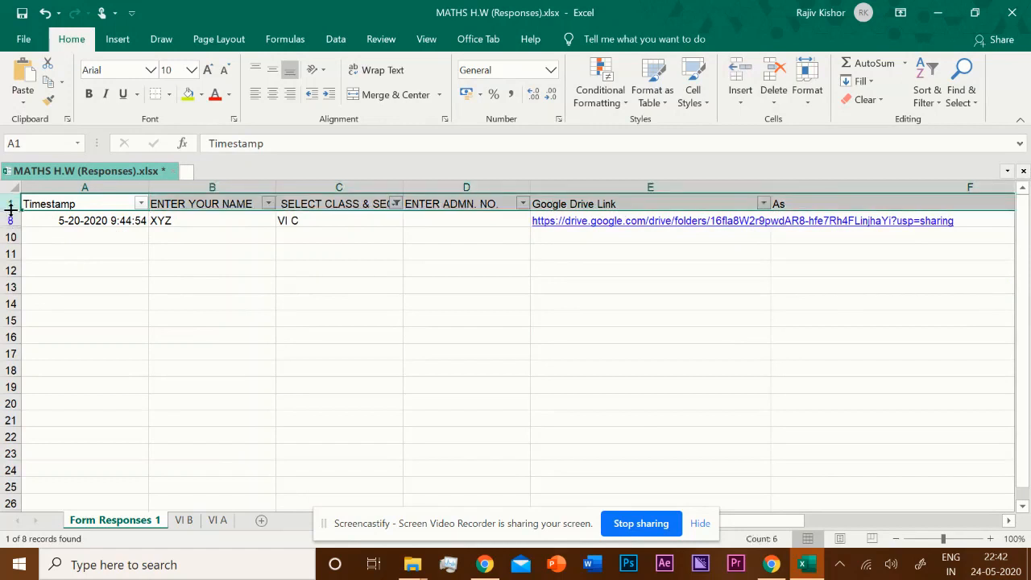
ctrl+click(9, 220)
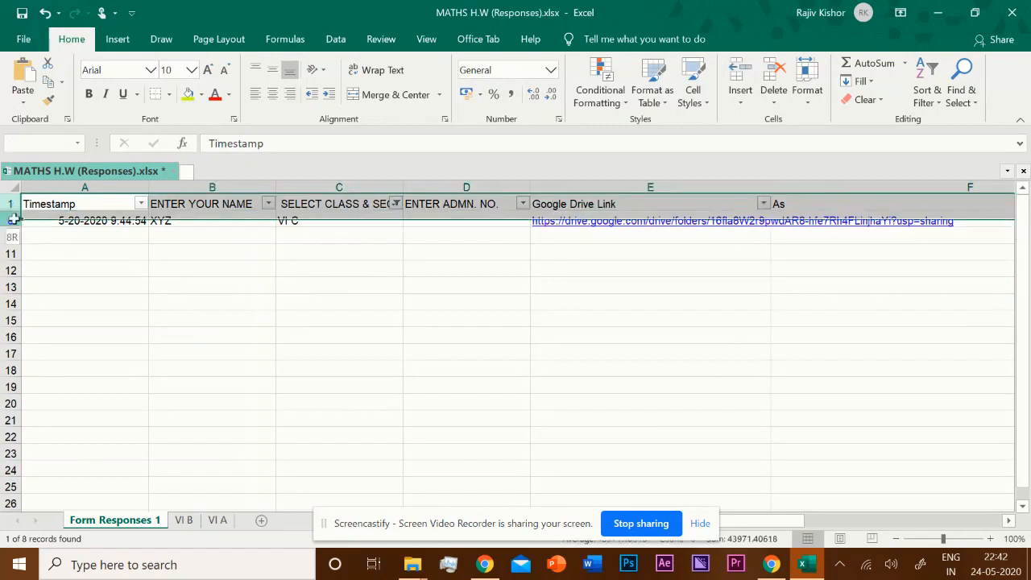
right_click(12, 220)
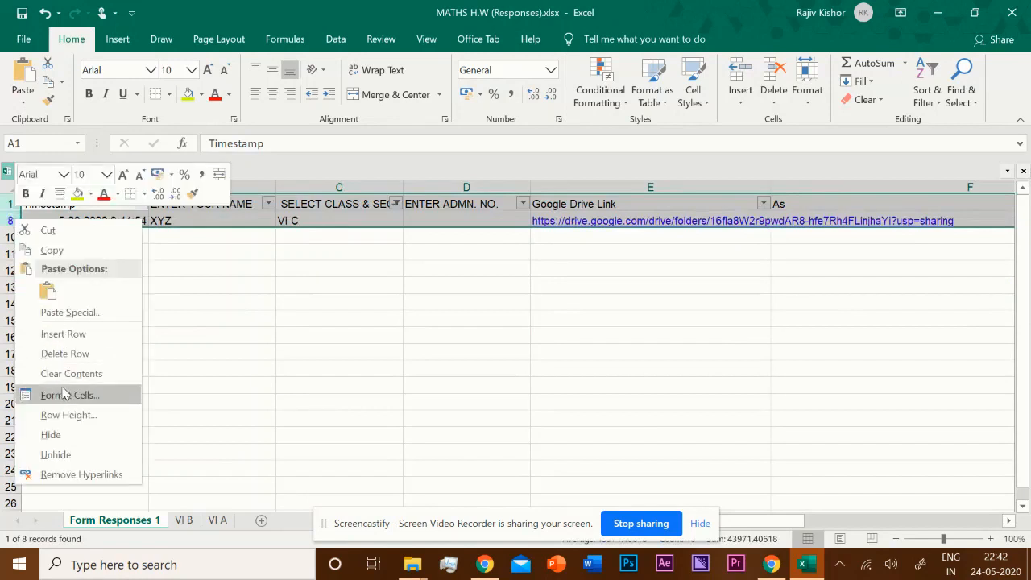
click(50, 250)
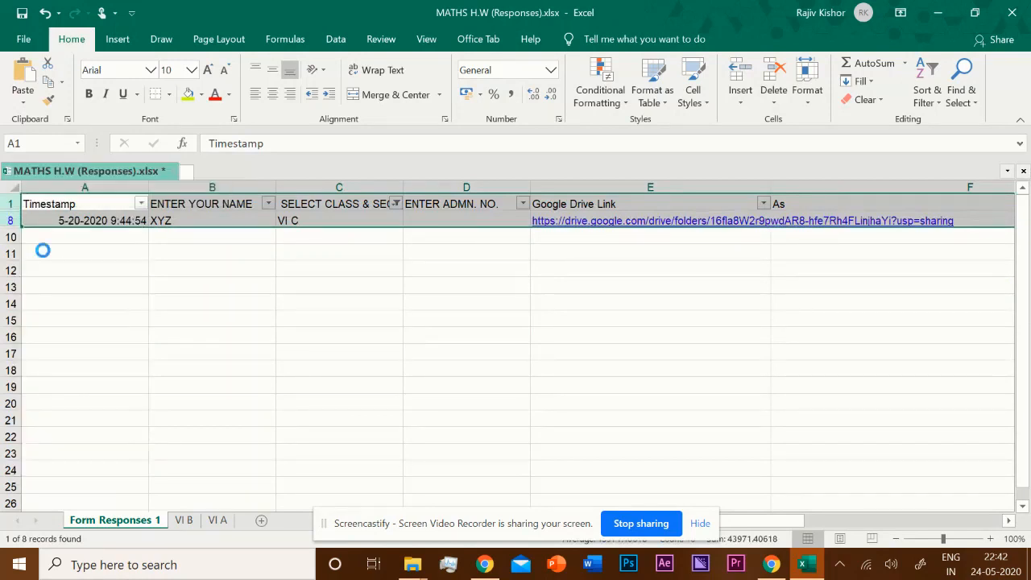
click(261, 524)
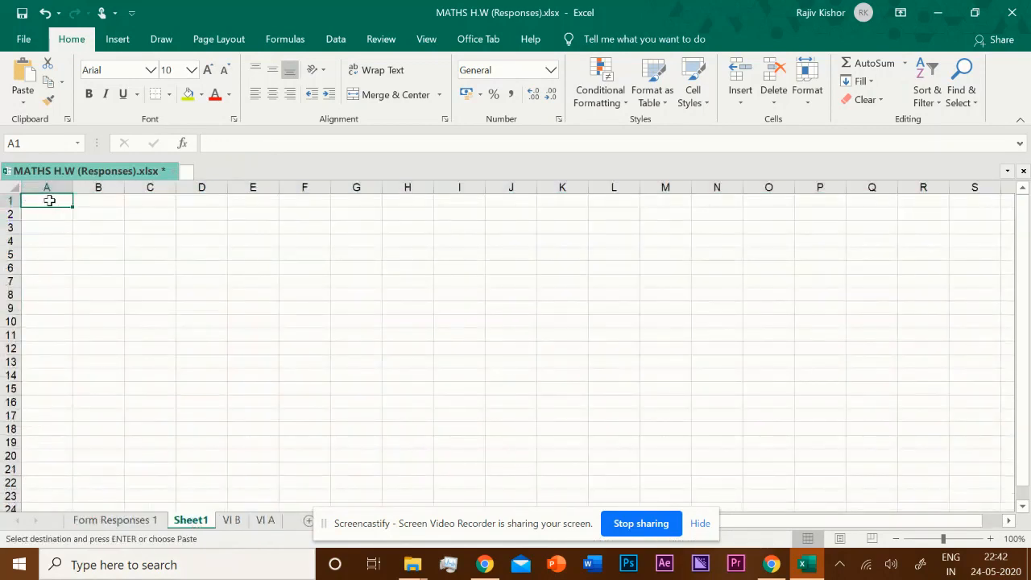
right_click(49, 207)
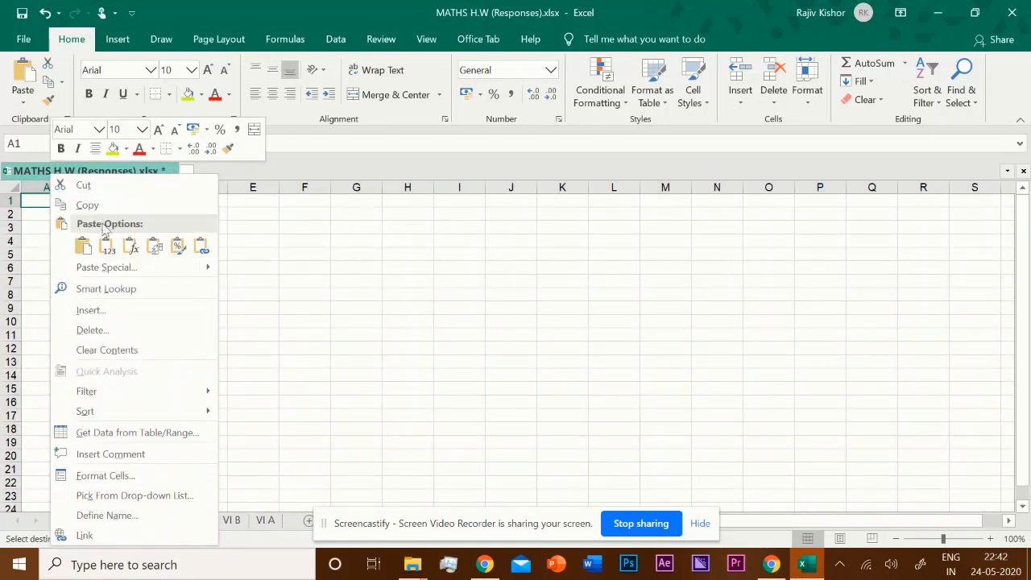
click(83, 247)
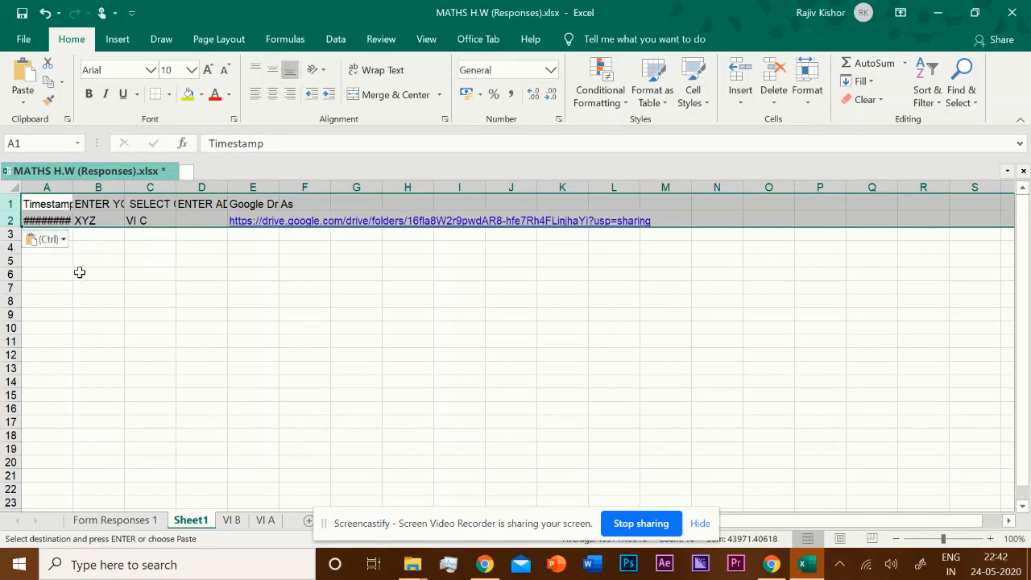
Widen columns A to E of the new sheet to make the pasted headings and entries readable
double_click(71, 187)
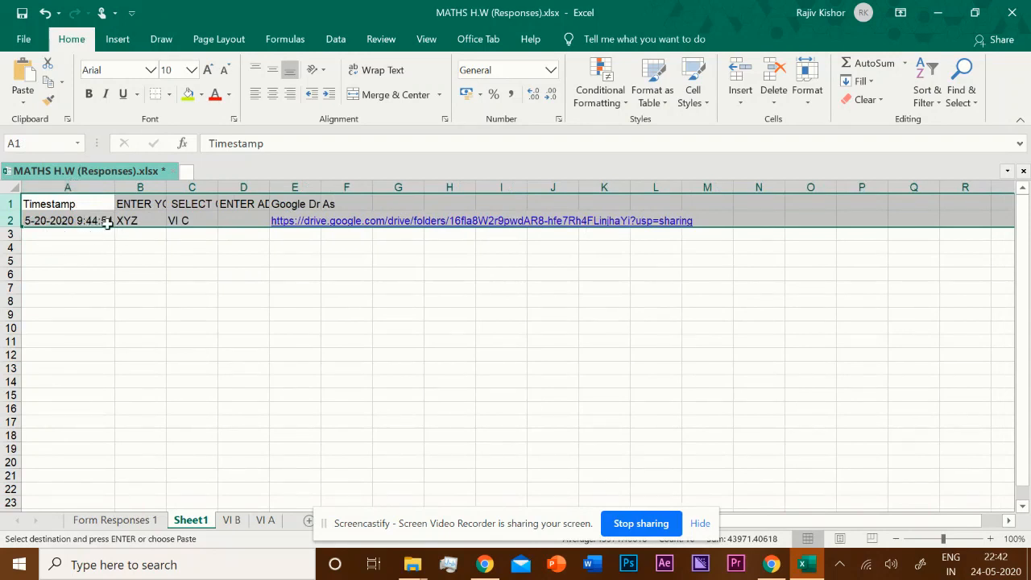
drag(165, 189, 528, 186)
double_click(578, 188)
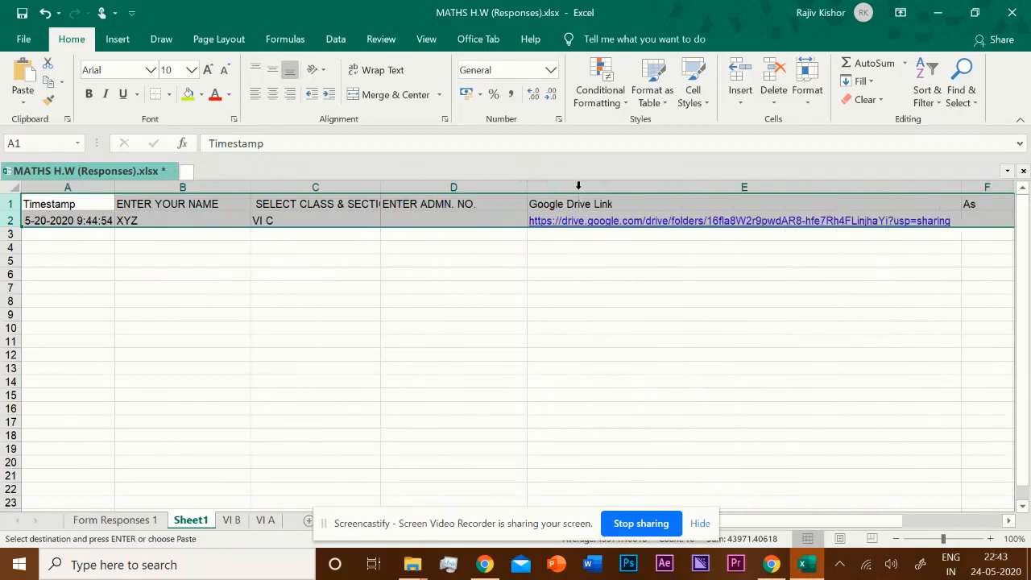
Rename the new sheet as VIC
click(231, 520)
click(196, 524)
drag(196, 524, 272, 538)
text(vi)
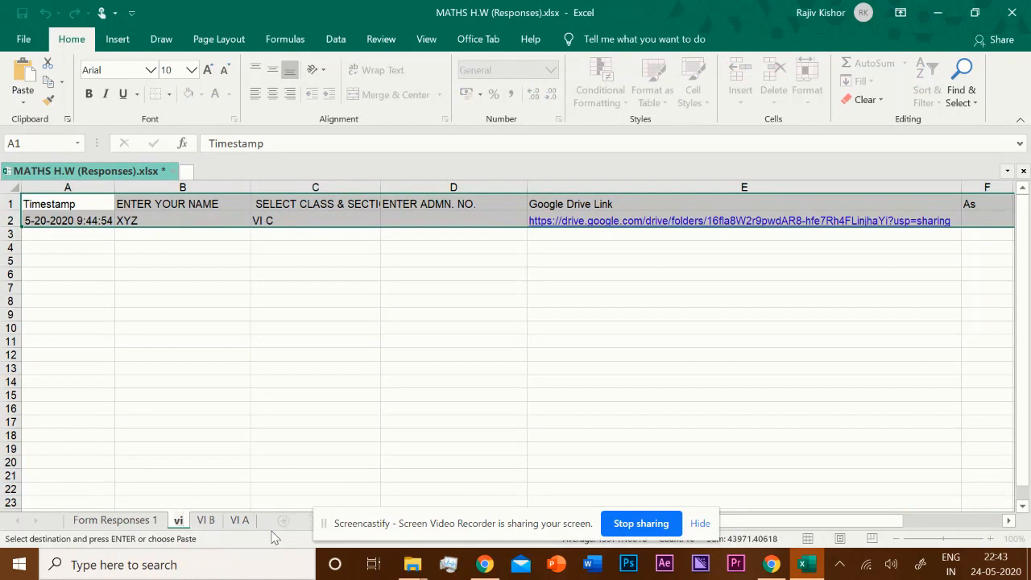
key(BackSpace)
text(V)
key(BackSpace)
key(BackSpace)
text(VIC)
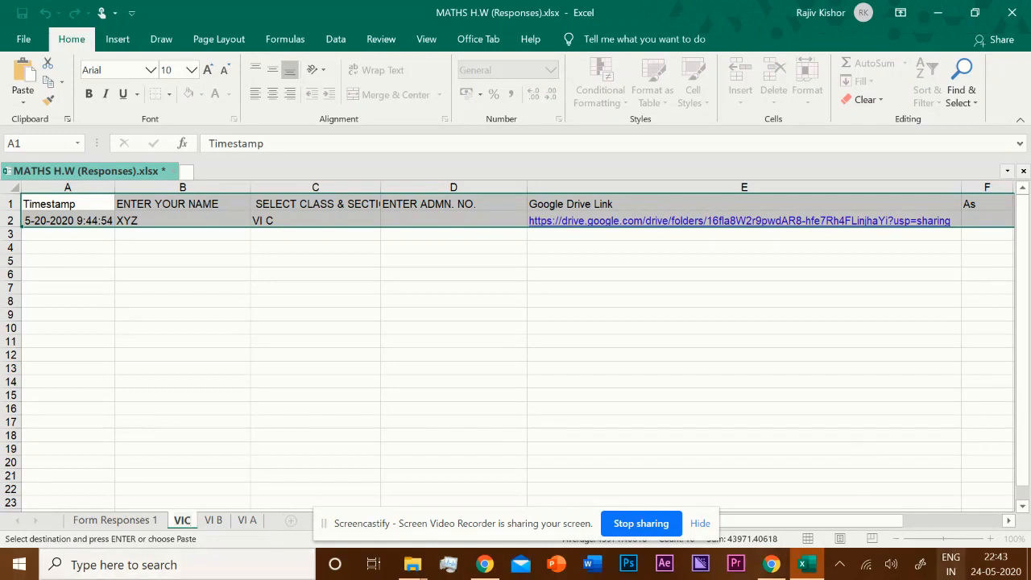
Add a MARKS heading in G1 of the VIC sheet with the mark 3 in G2, and return to Form Responses 1
click(1008, 522)
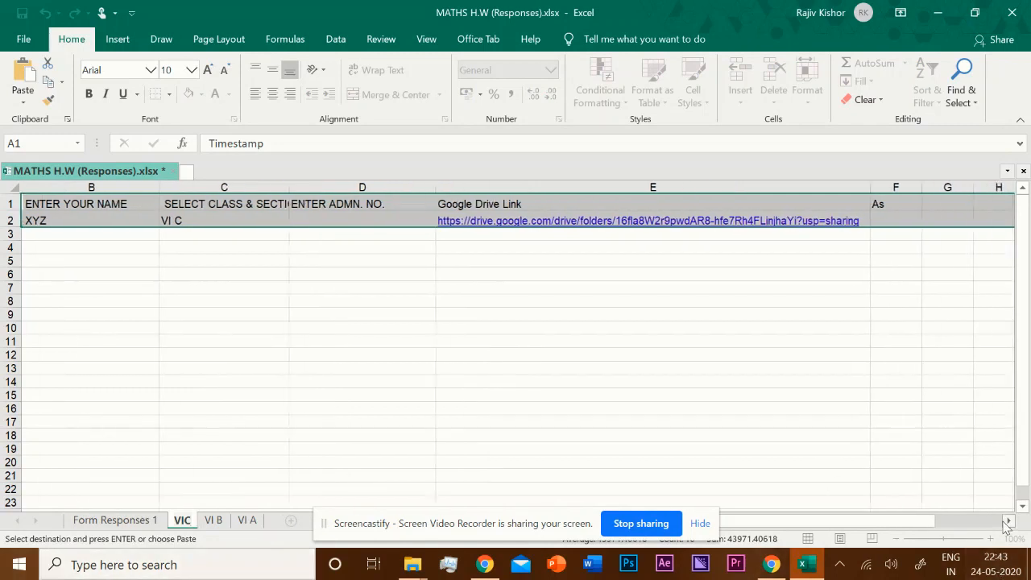
click(1008, 522)
click(1007, 522)
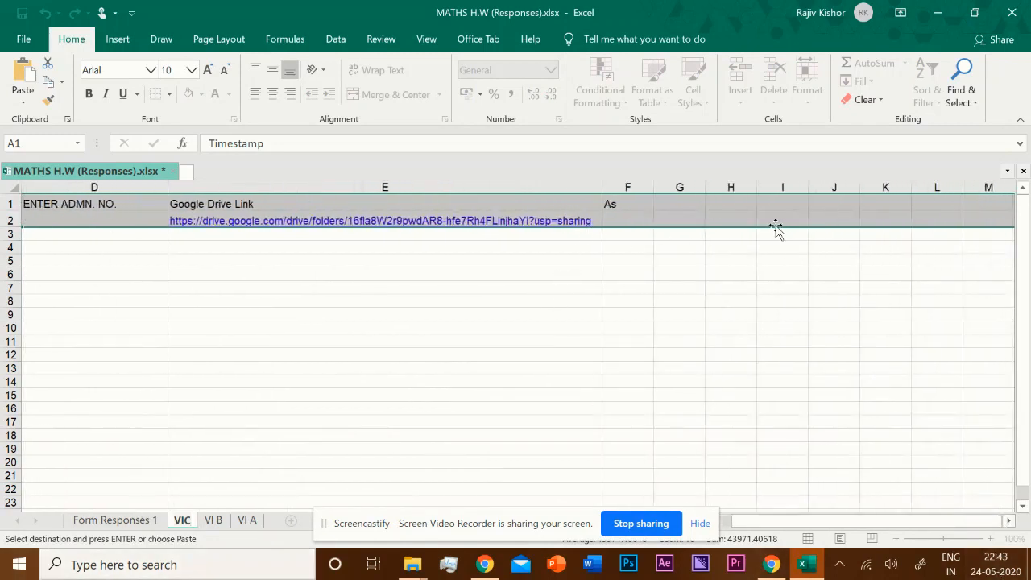
click(689, 203)
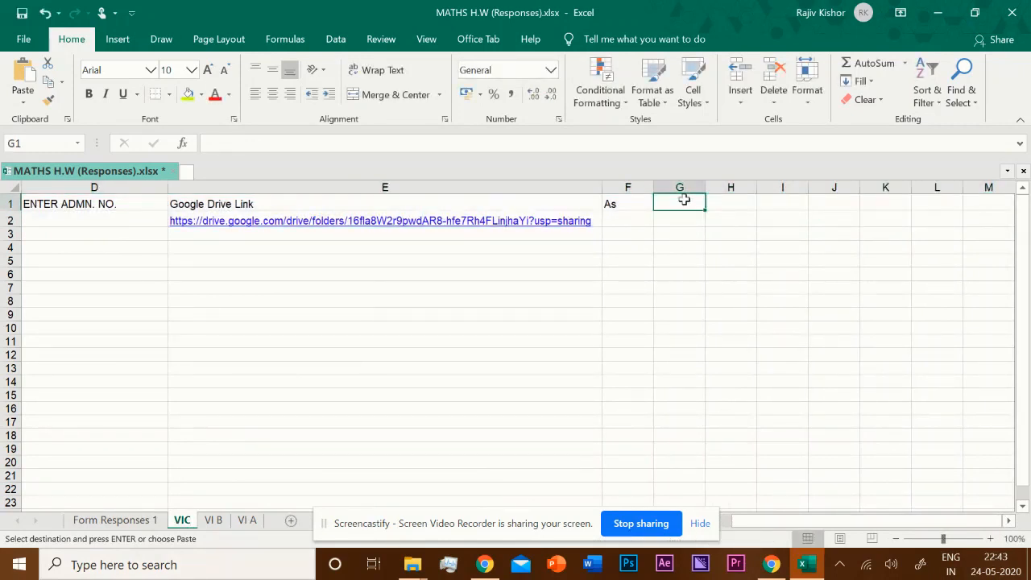
text(MARKS)
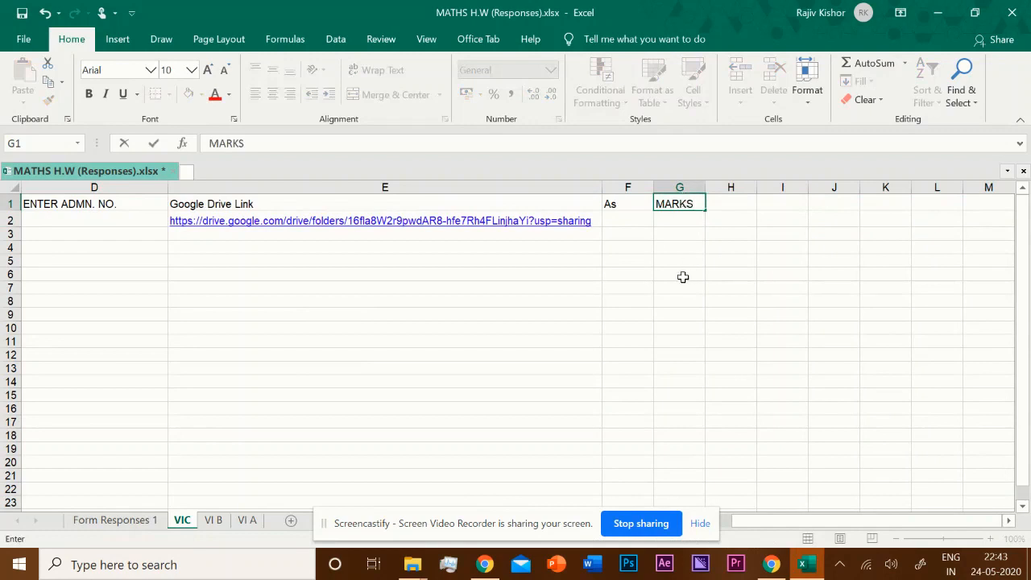
click(674, 218)
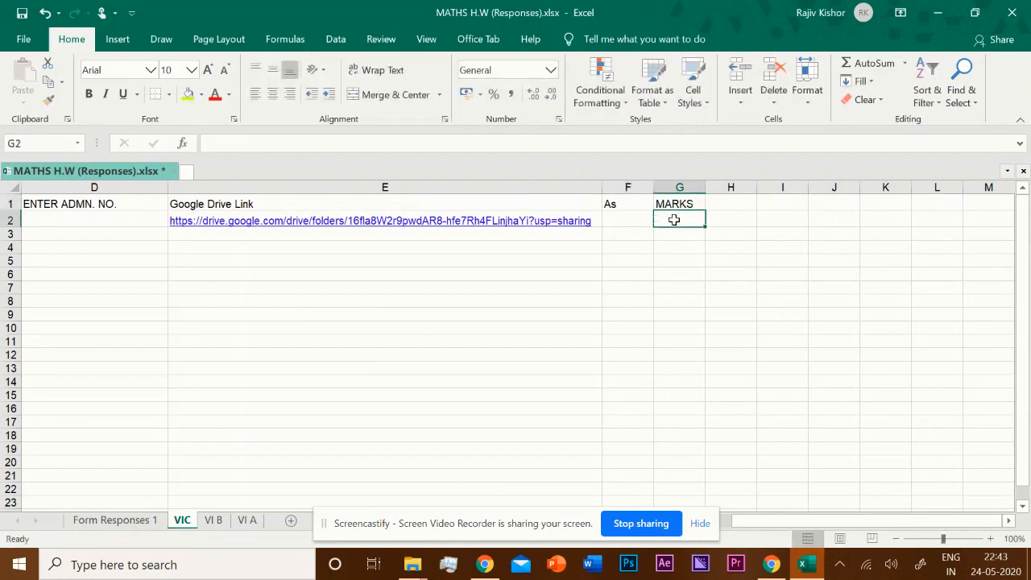
text(3)
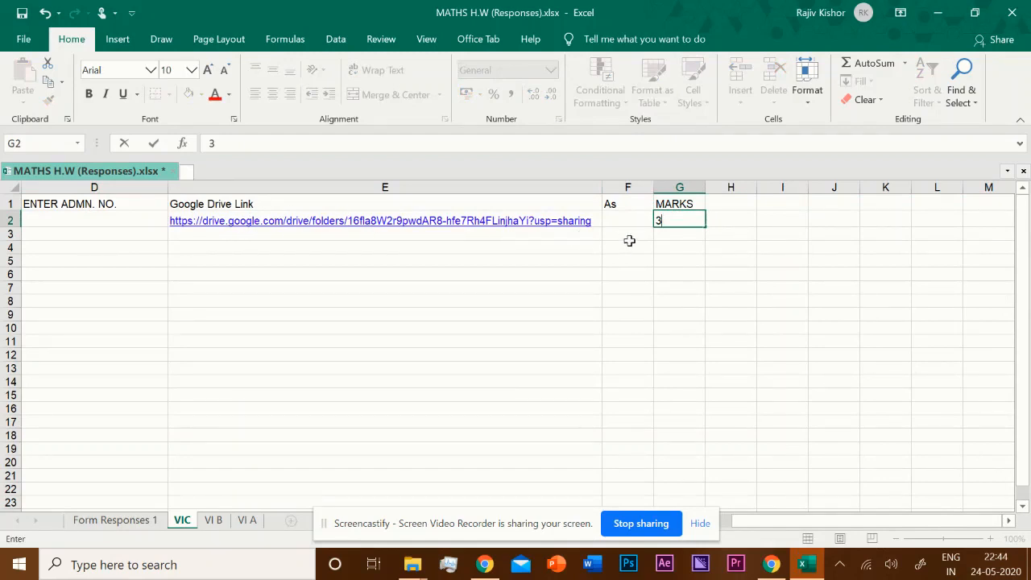
click(688, 236)
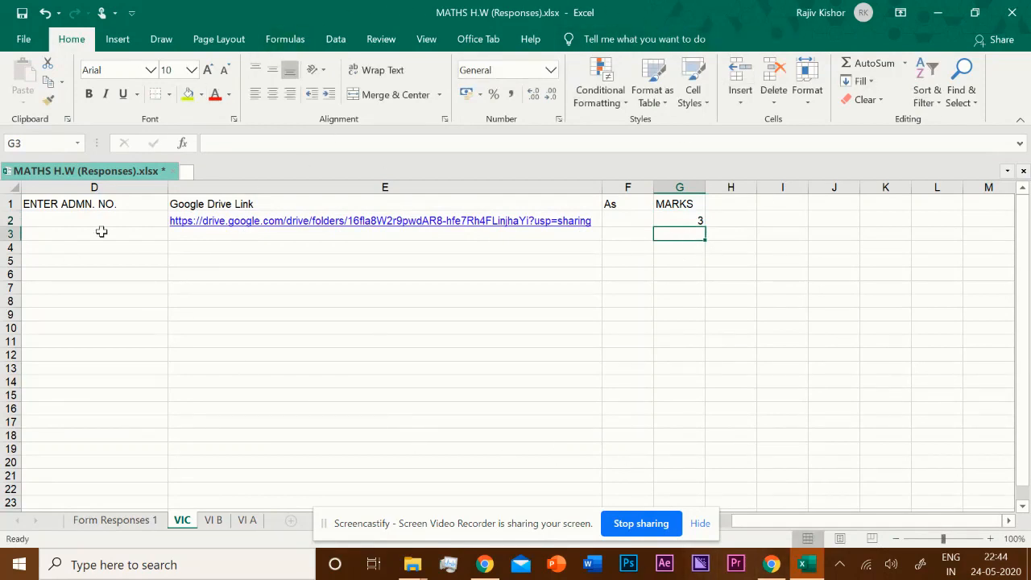
click(123, 520)
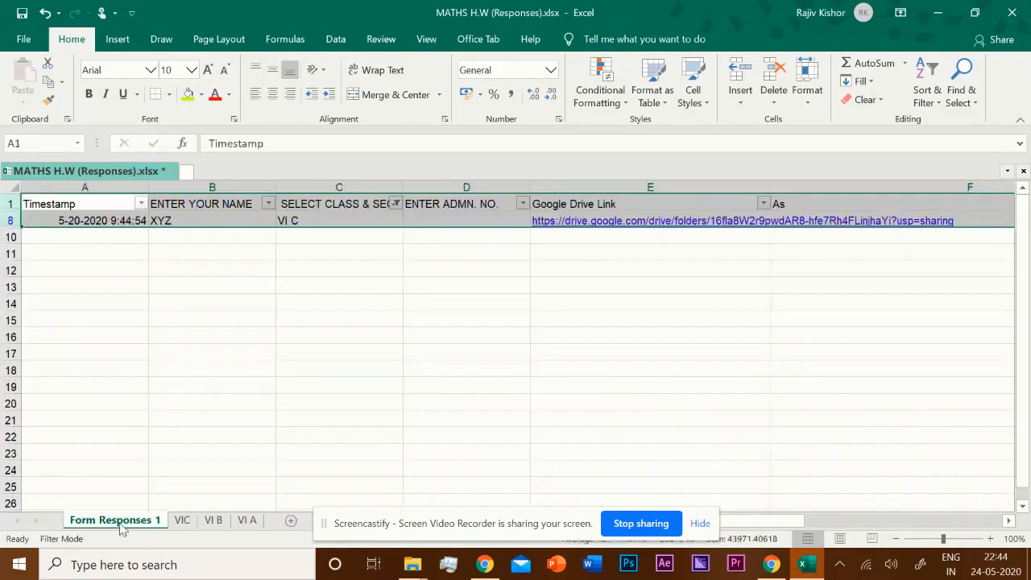